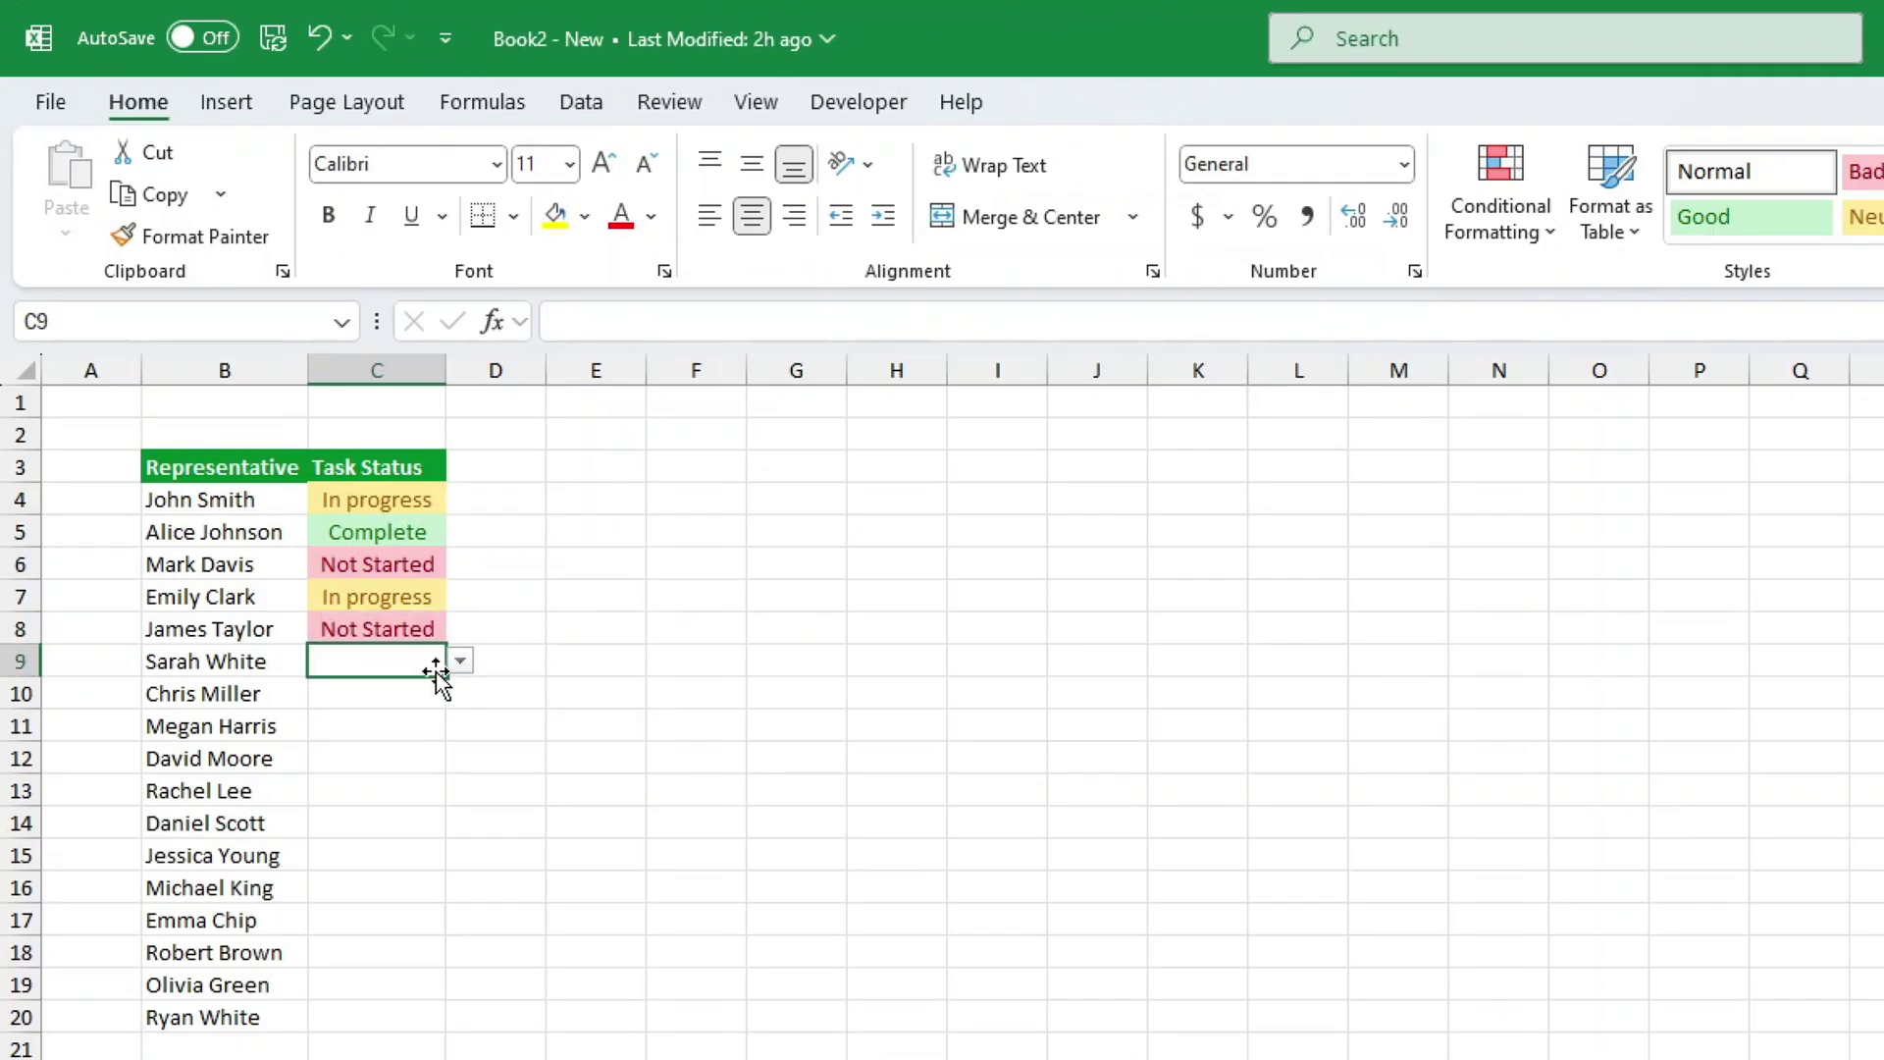
# Step: Set C9 and C10 to In progress and C11 to Complete from their dropdowns
pyautogui.click(461, 660)
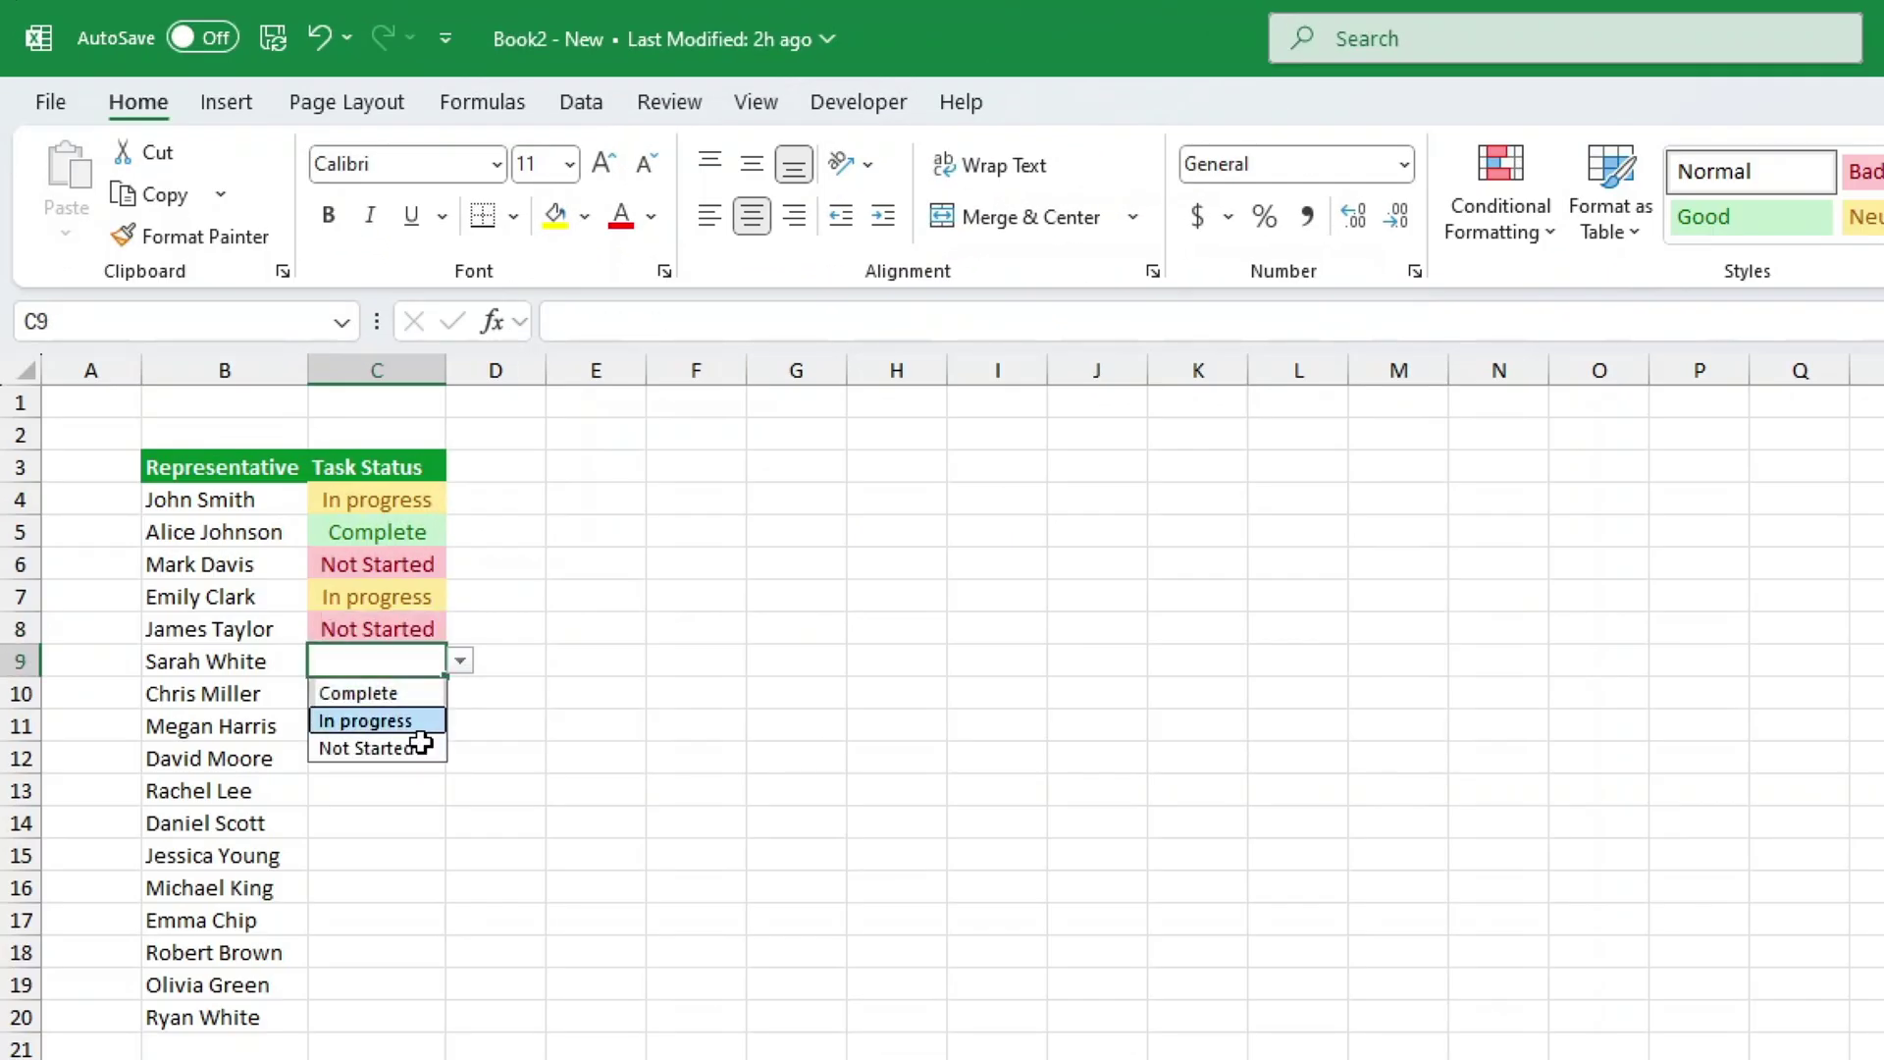
pyautogui.click(421, 726)
pyautogui.click(425, 694)
pyautogui.click(456, 695)
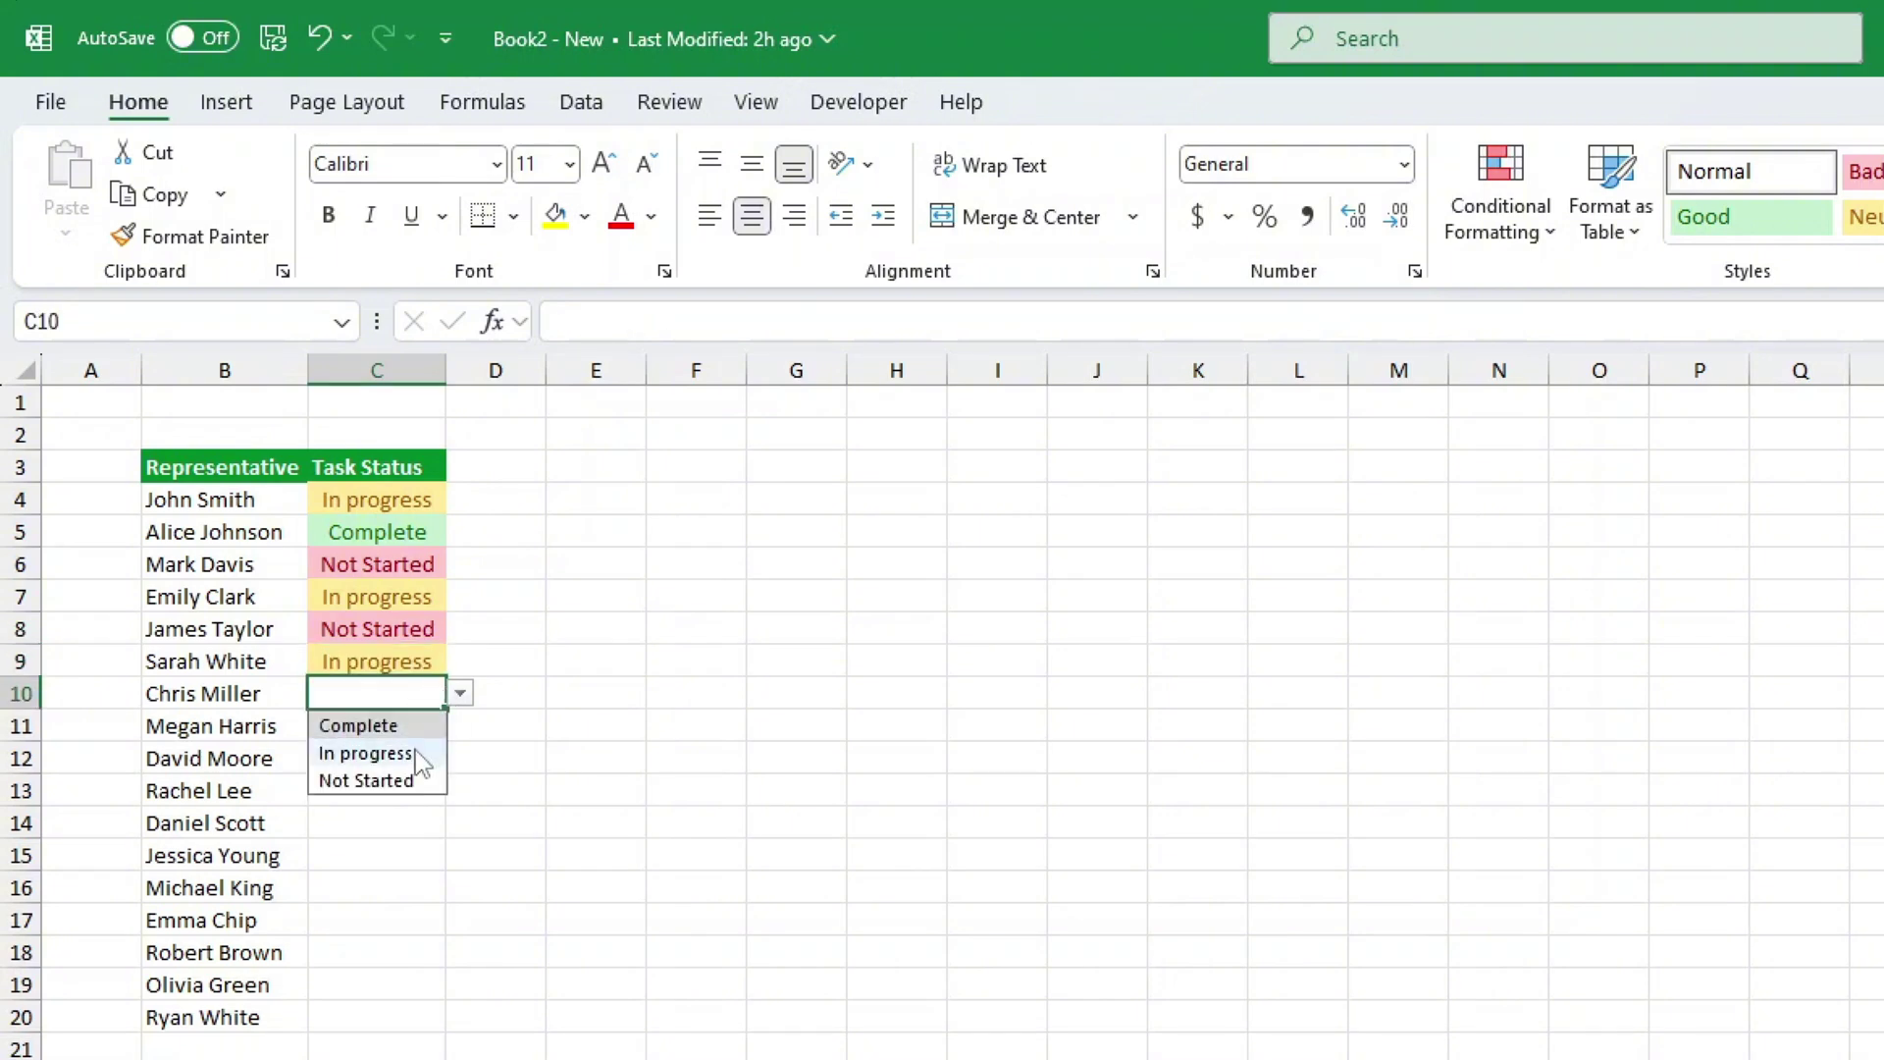
pyautogui.click(421, 749)
pyautogui.click(432, 727)
pyautogui.click(461, 726)
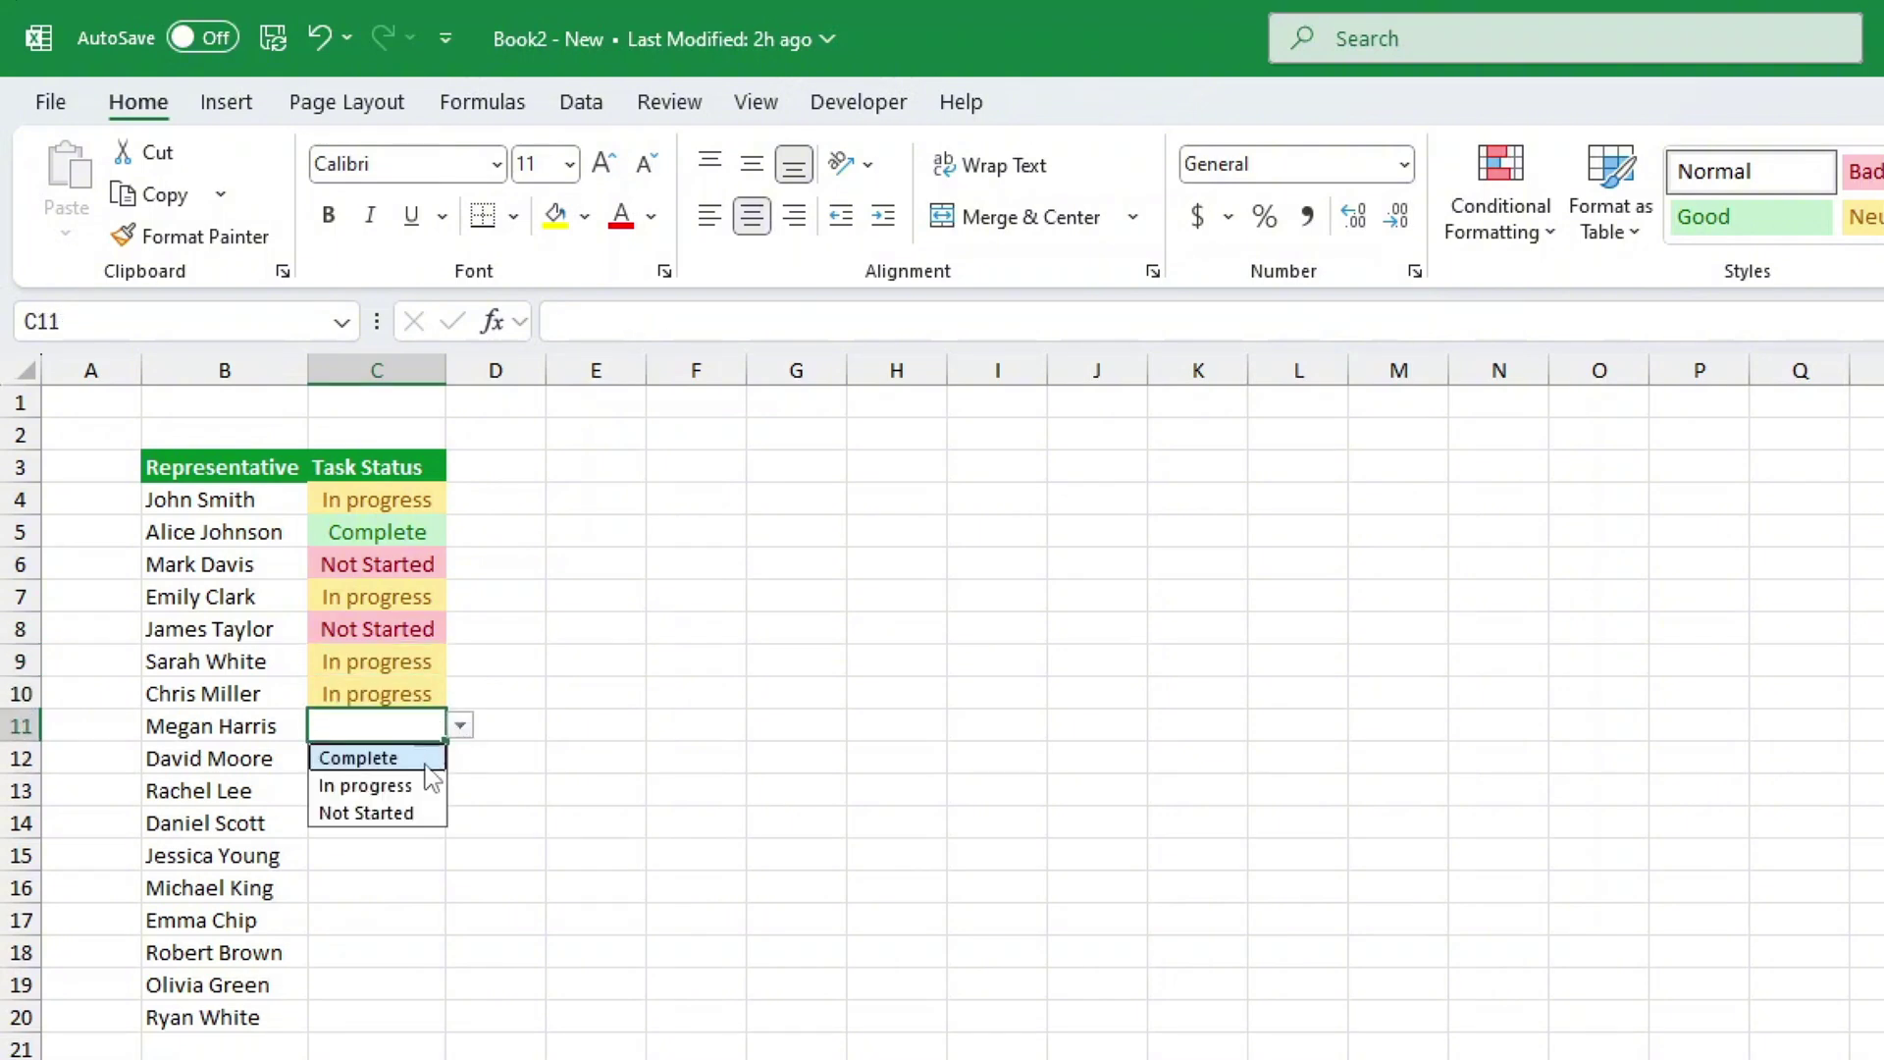
pyautogui.click(417, 758)
# Step: Set C12 and C13 to Not Started and C14 to Complete
pyautogui.click(431, 766)
pyautogui.click(460, 759)
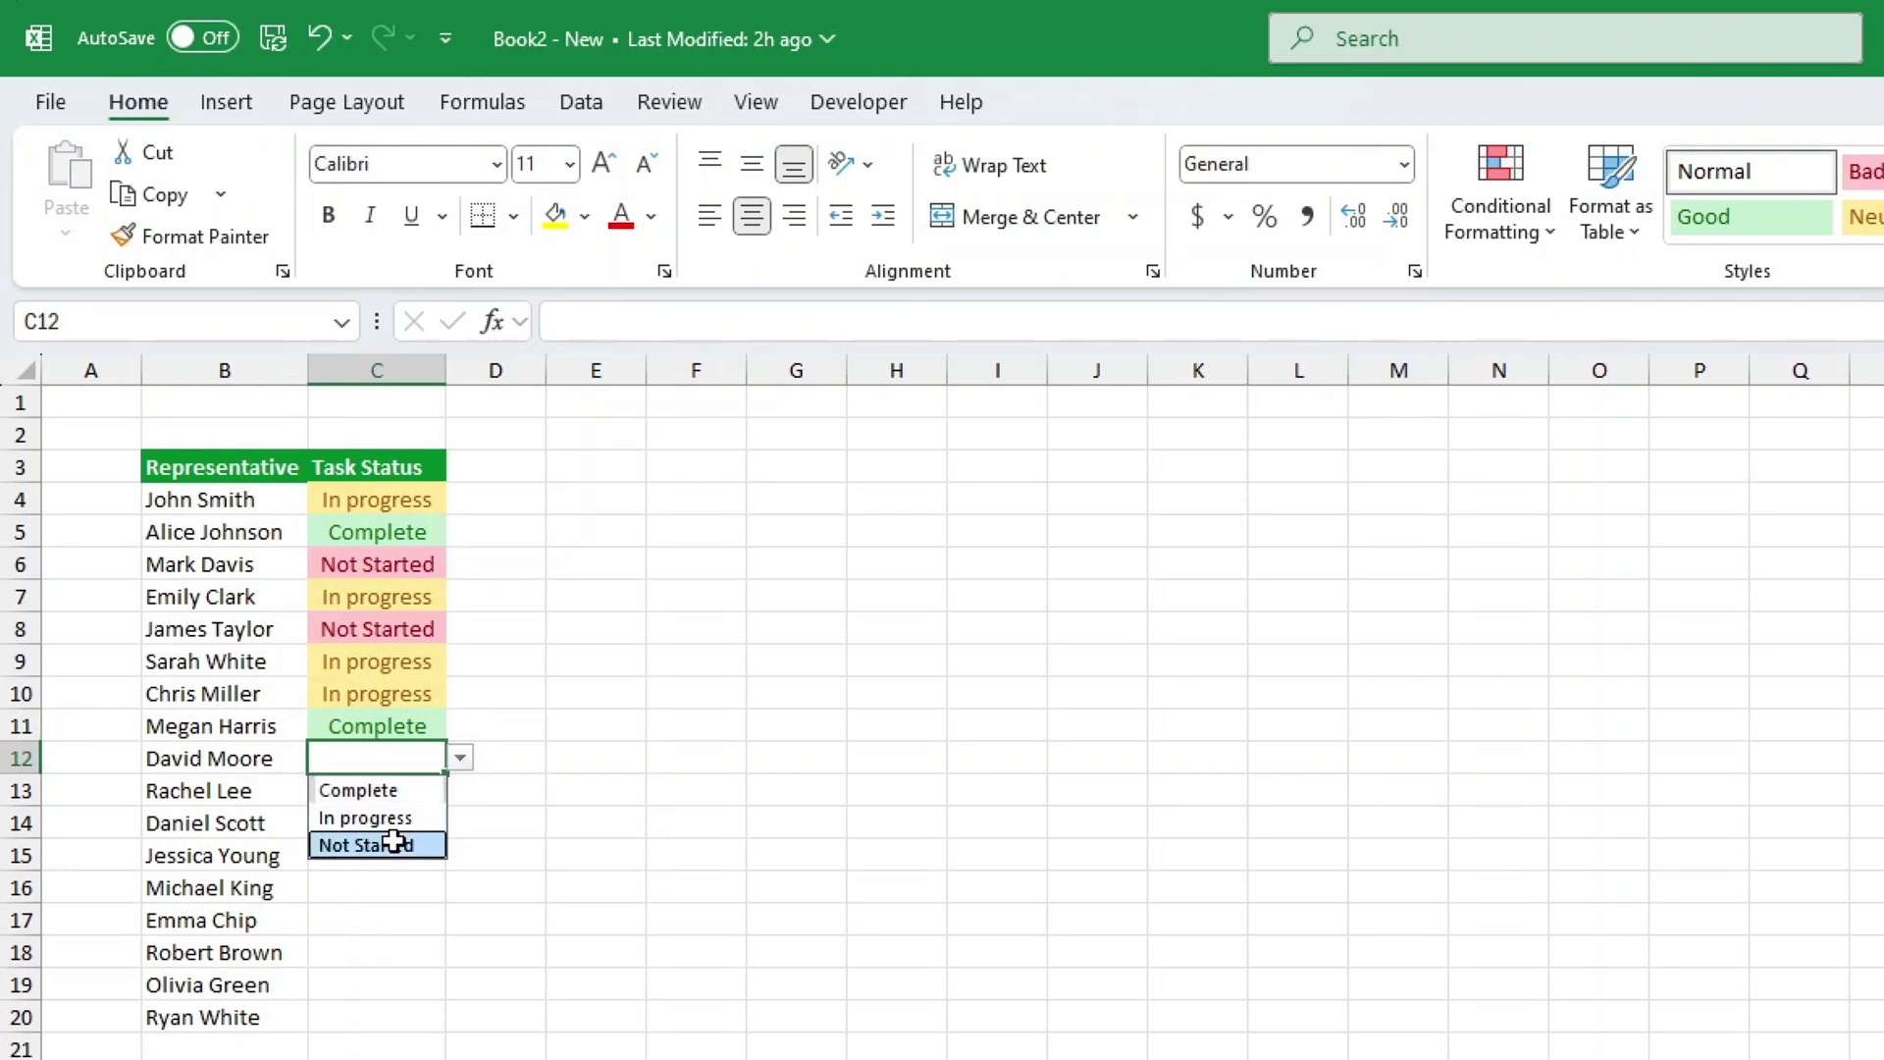
pyautogui.click(398, 846)
pyautogui.click(436, 797)
pyautogui.click(461, 791)
pyautogui.click(392, 878)
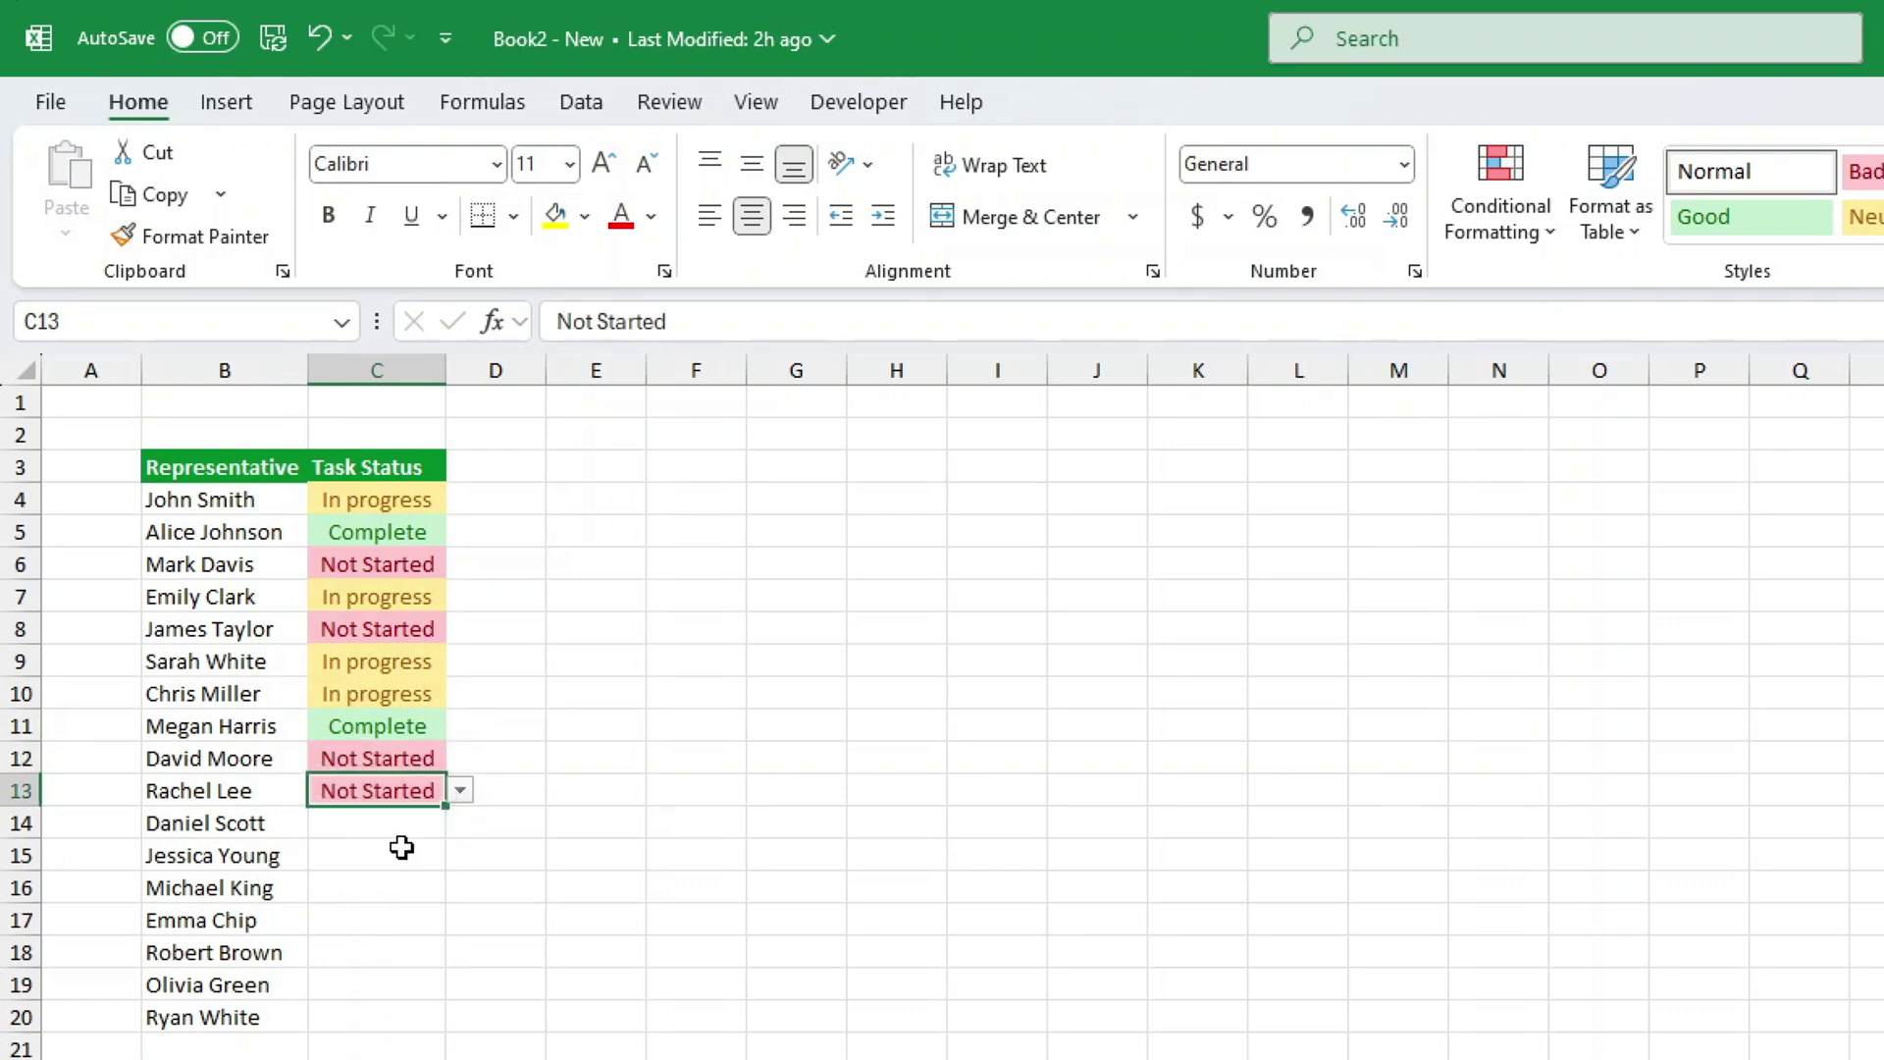
pyautogui.click(432, 822)
pyautogui.click(460, 822)
pyautogui.click(442, 856)
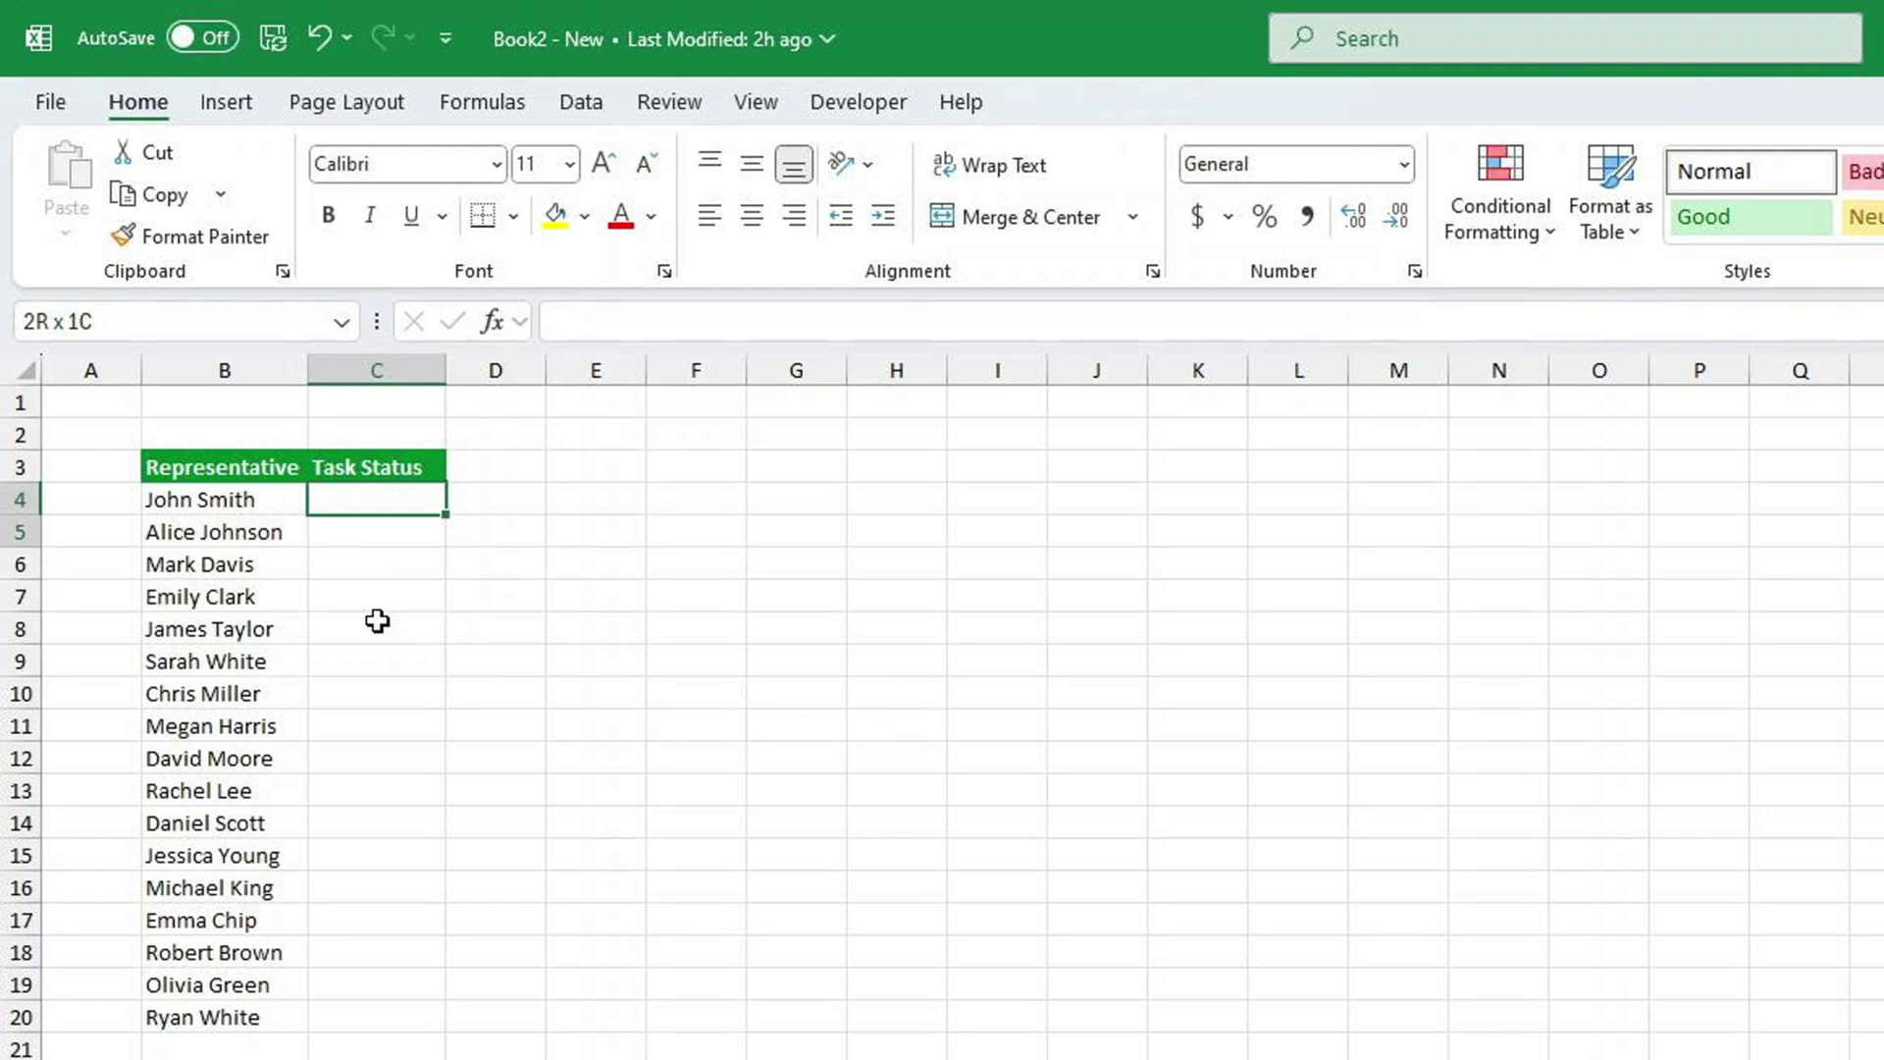
# Step: Select the cleared status cells C4 through C20
pyautogui.moveTo(377, 620); pyautogui.dragTo(367, 1014)
pyautogui.hotkey('alt', 'h')
# Step: Give C4:C20 a validation List with source Complete, In progress, Not Started
pyautogui.press('a')
pyautogui.press('c')
pyautogui.click(593, 104)
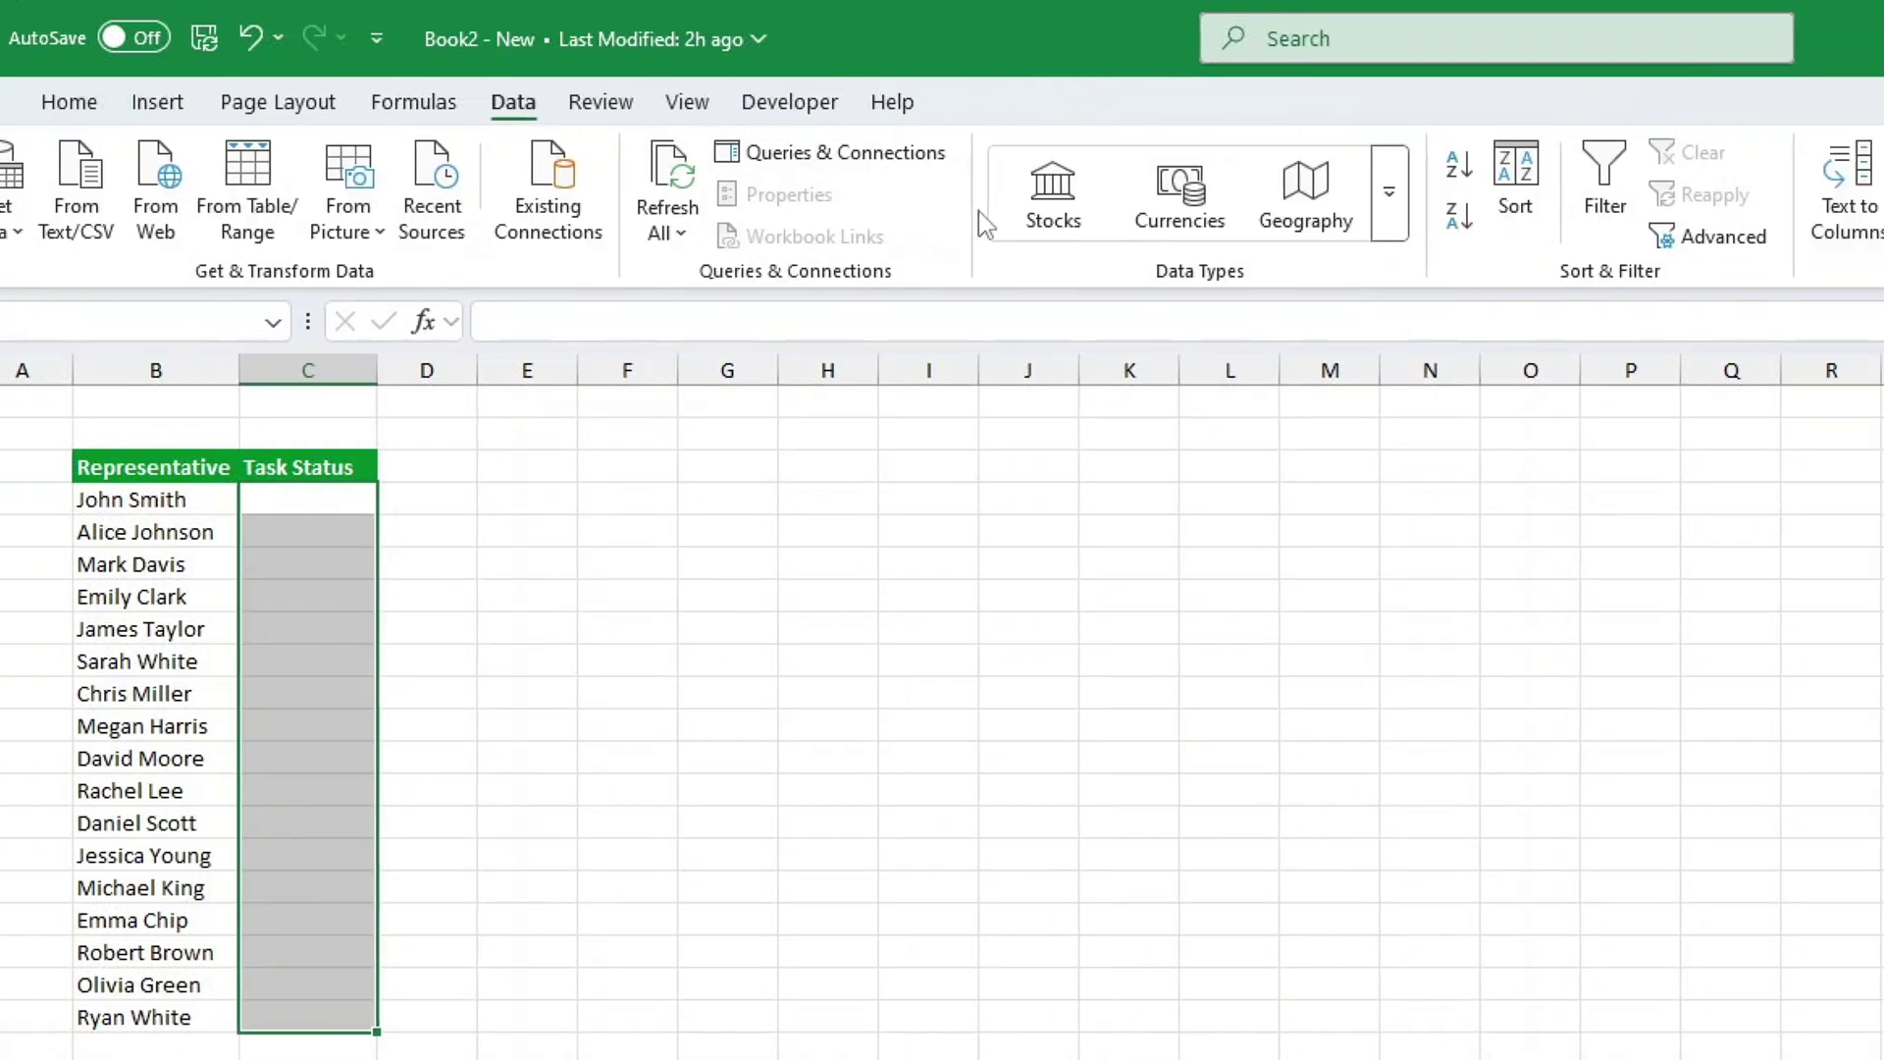
pyautogui.click(1294, 175)
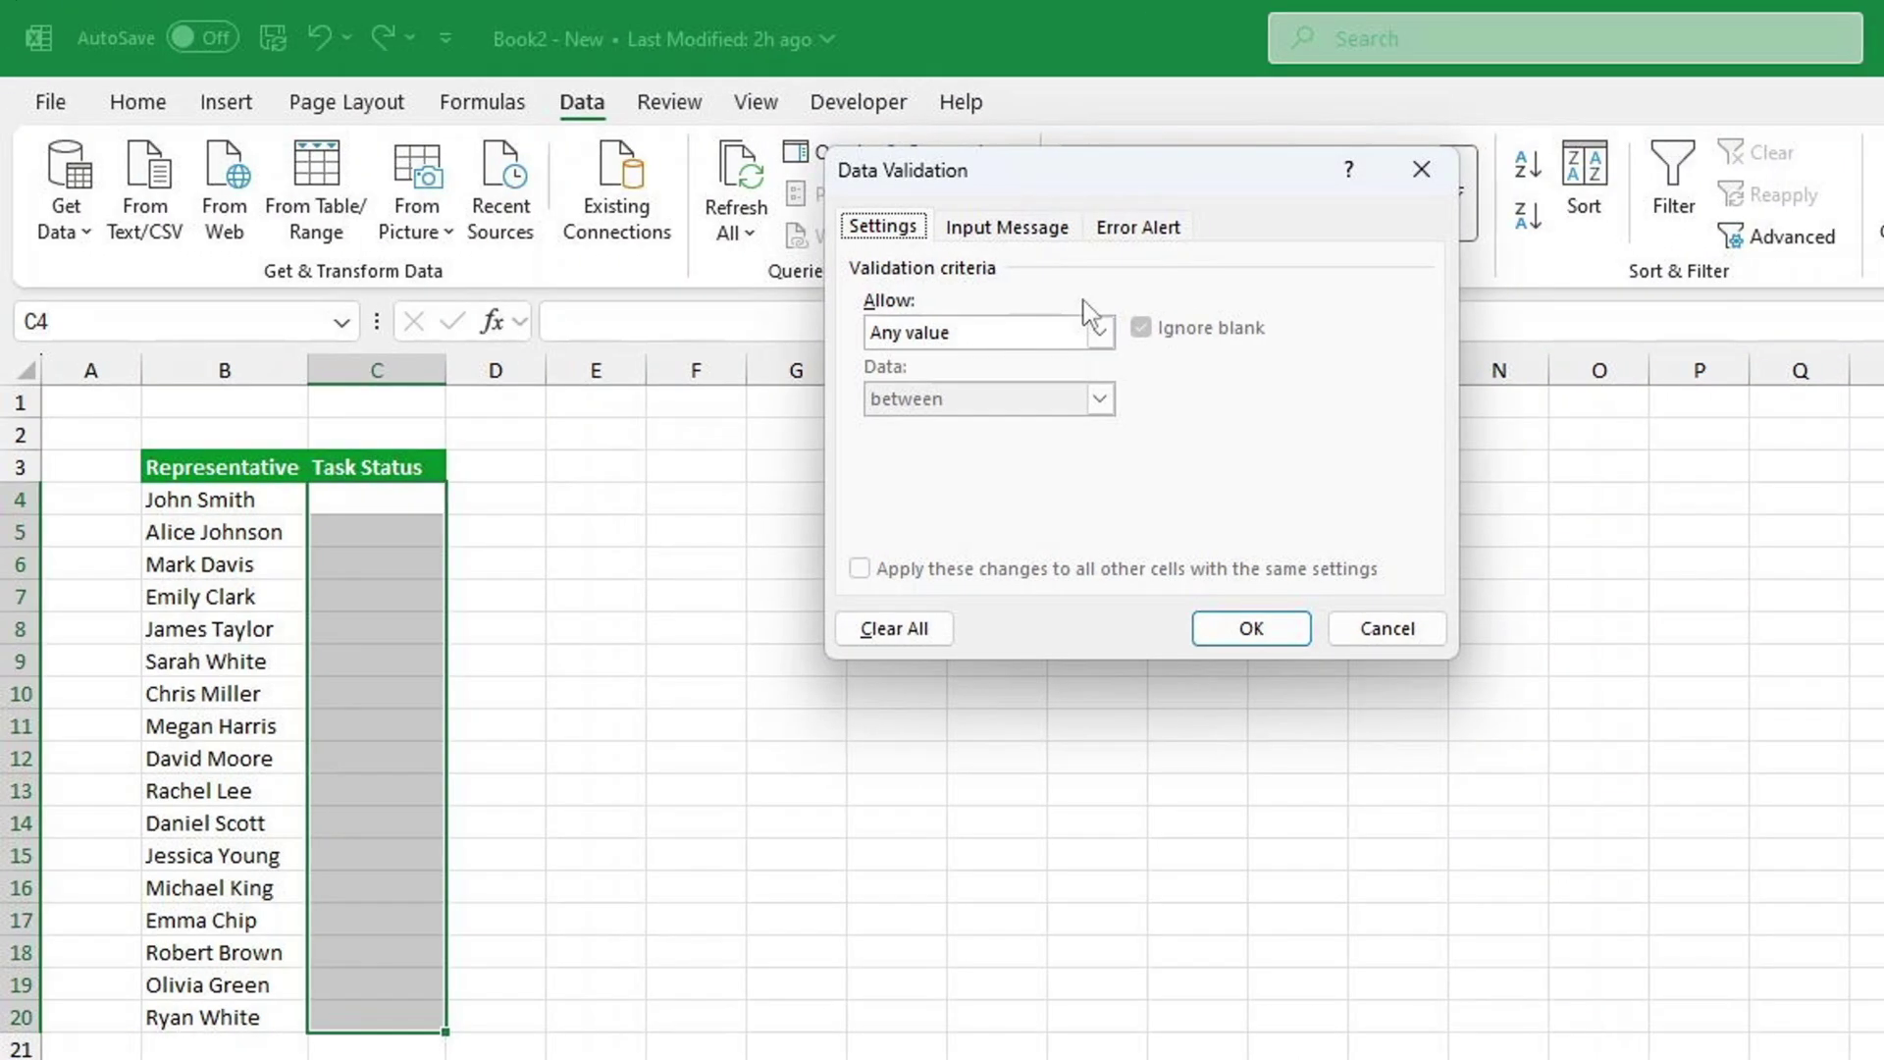
pyautogui.click(1097, 330)
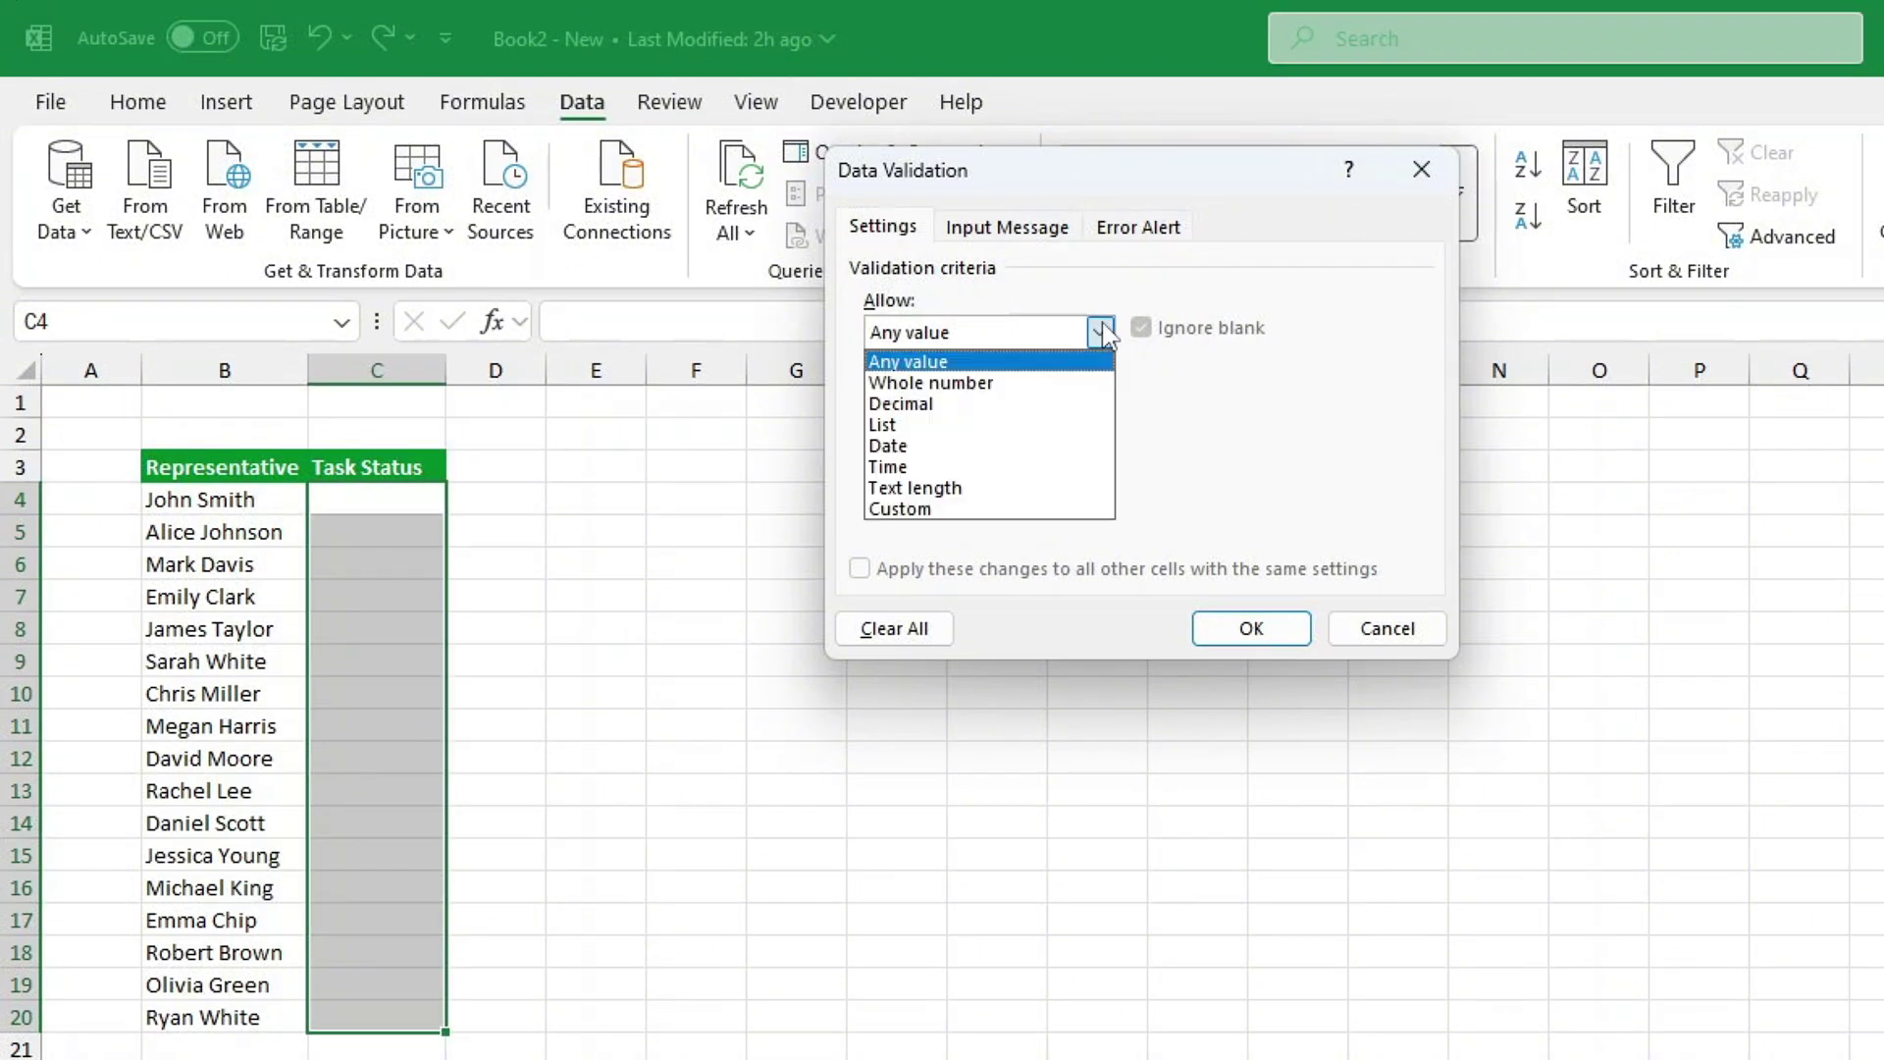
pyautogui.click(974, 425)
pyautogui.click(970, 467)
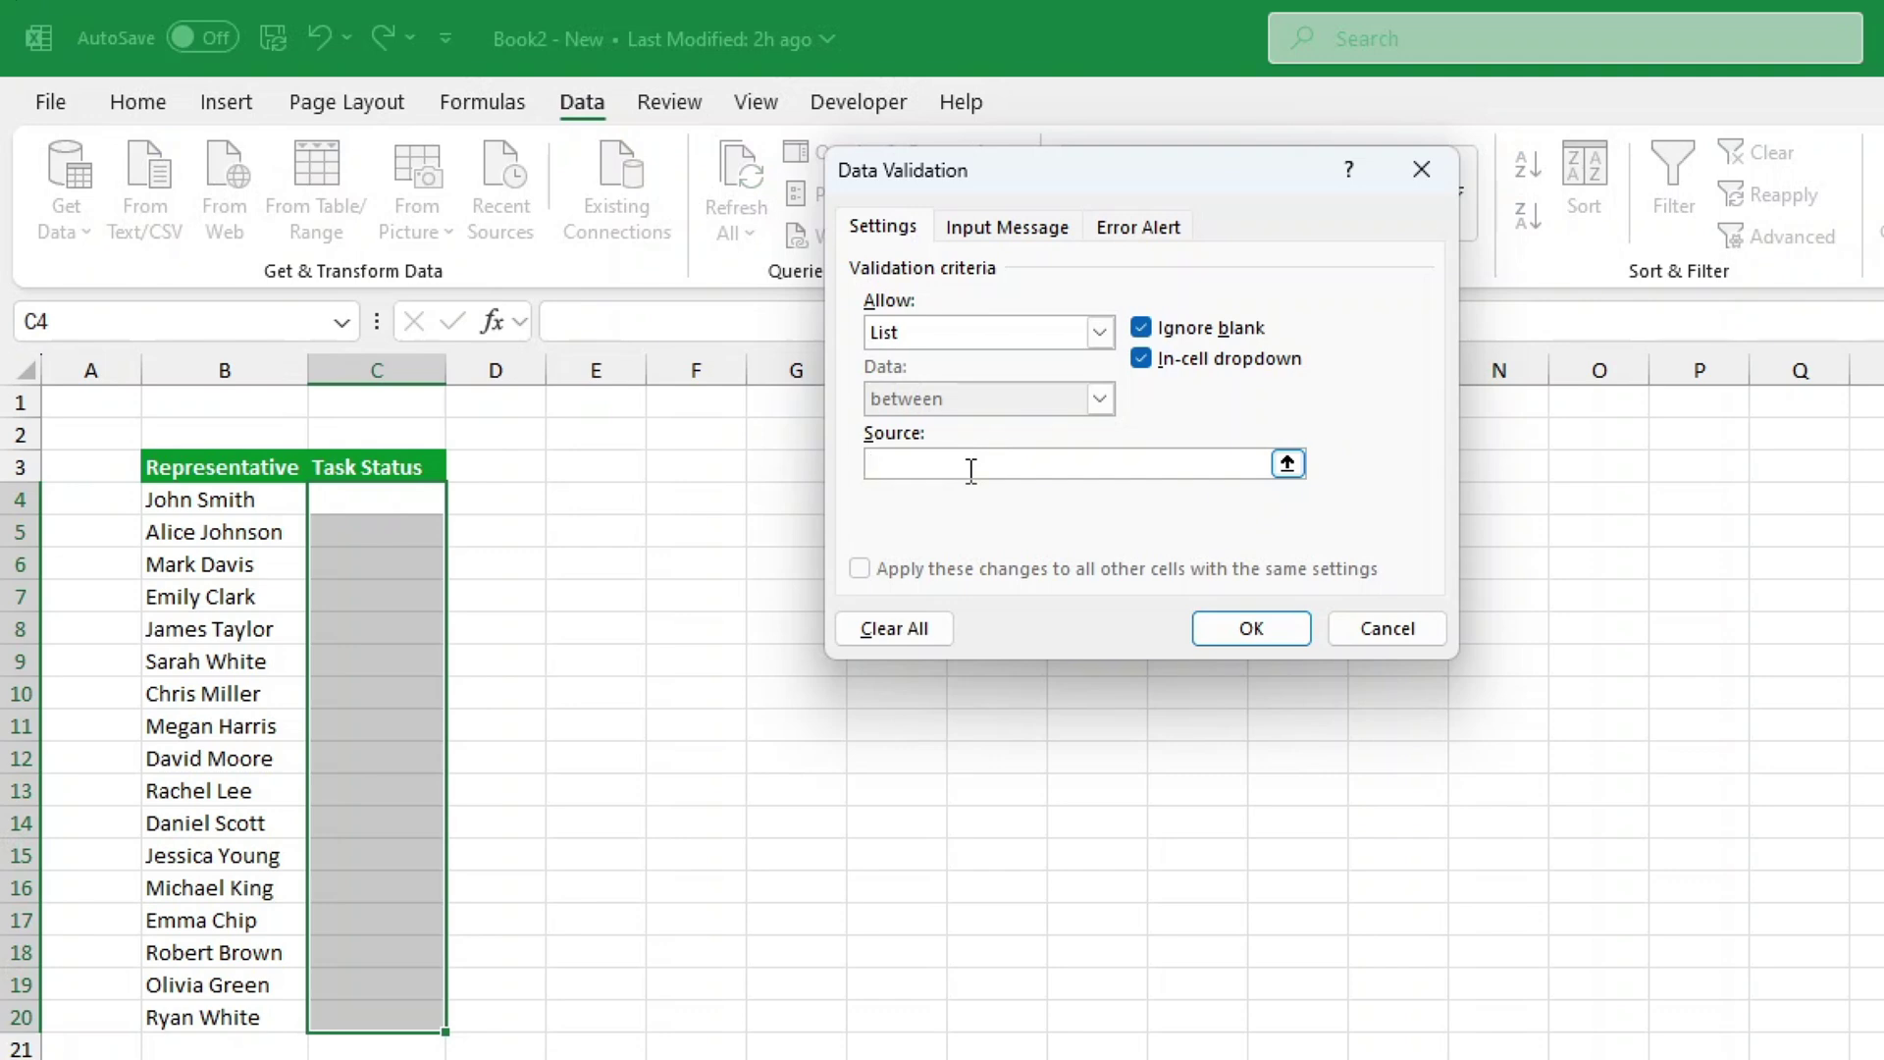
pyautogui.write('Complete,Inprogress,Not Started')
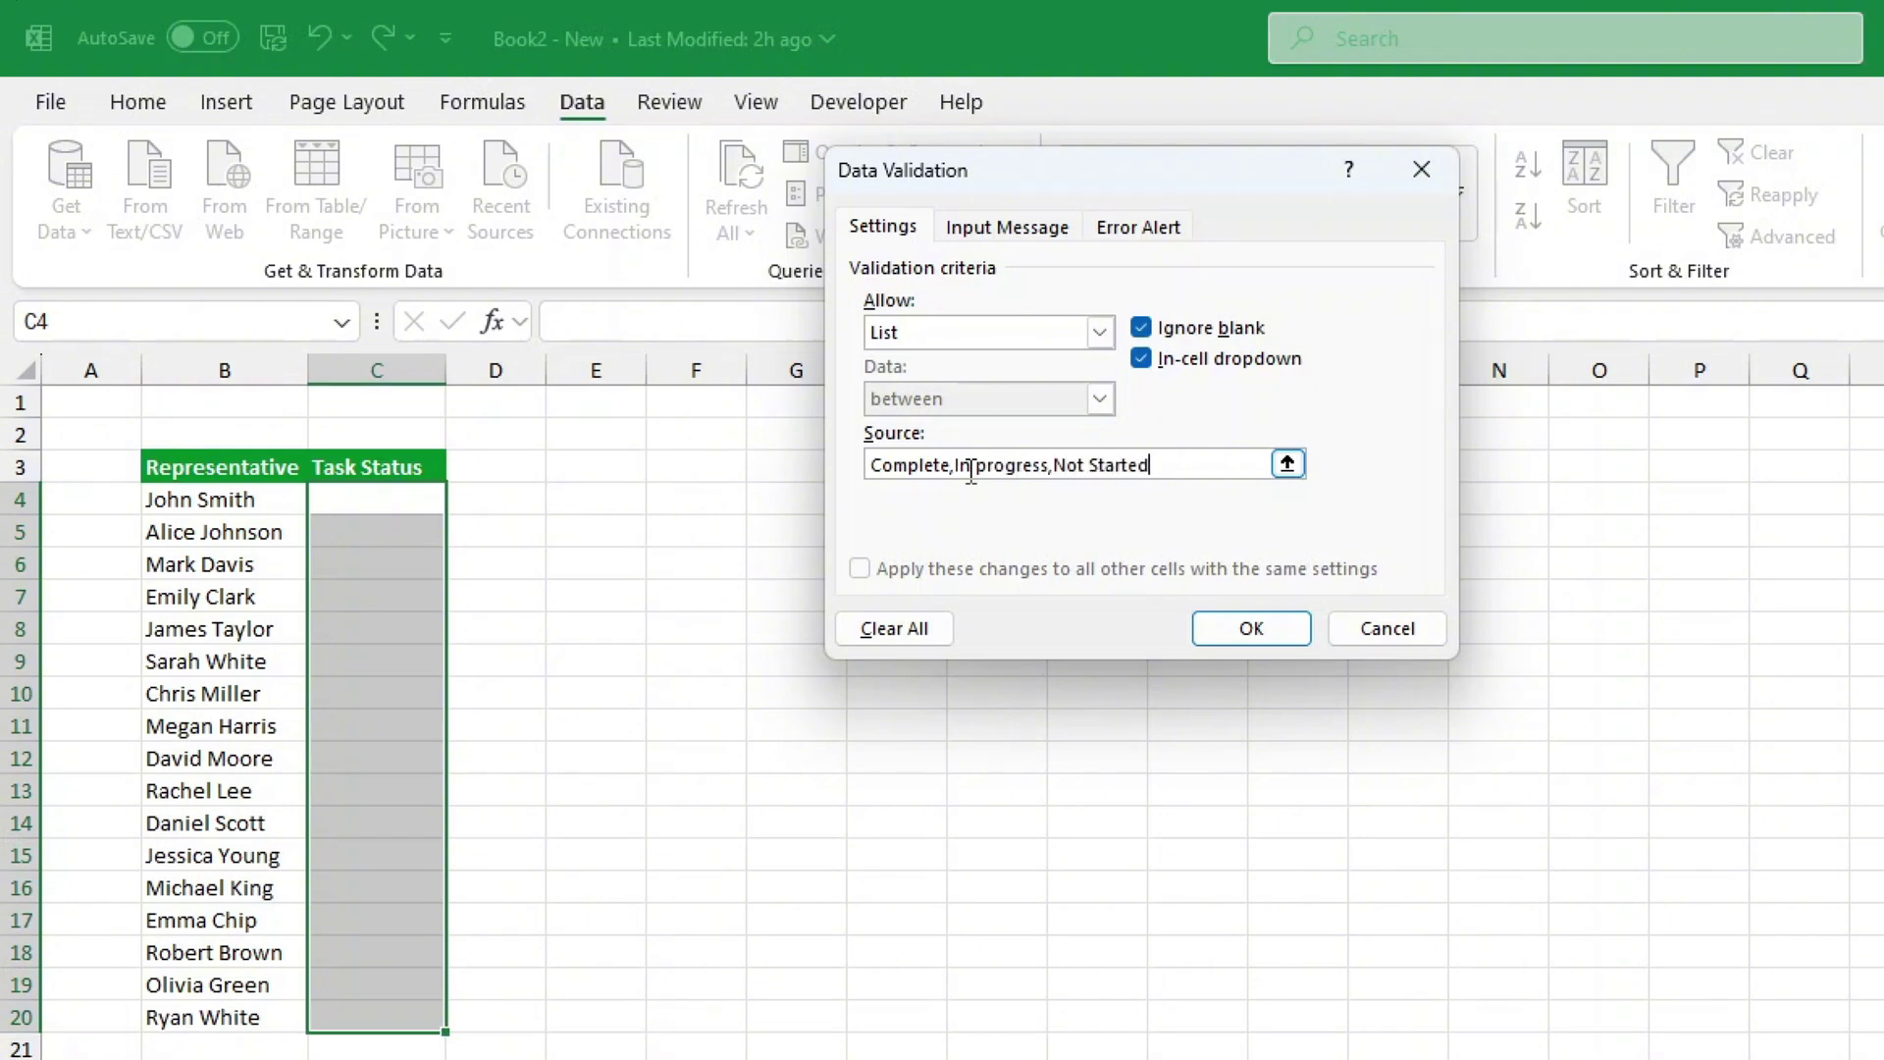
pyautogui.click(1252, 628)
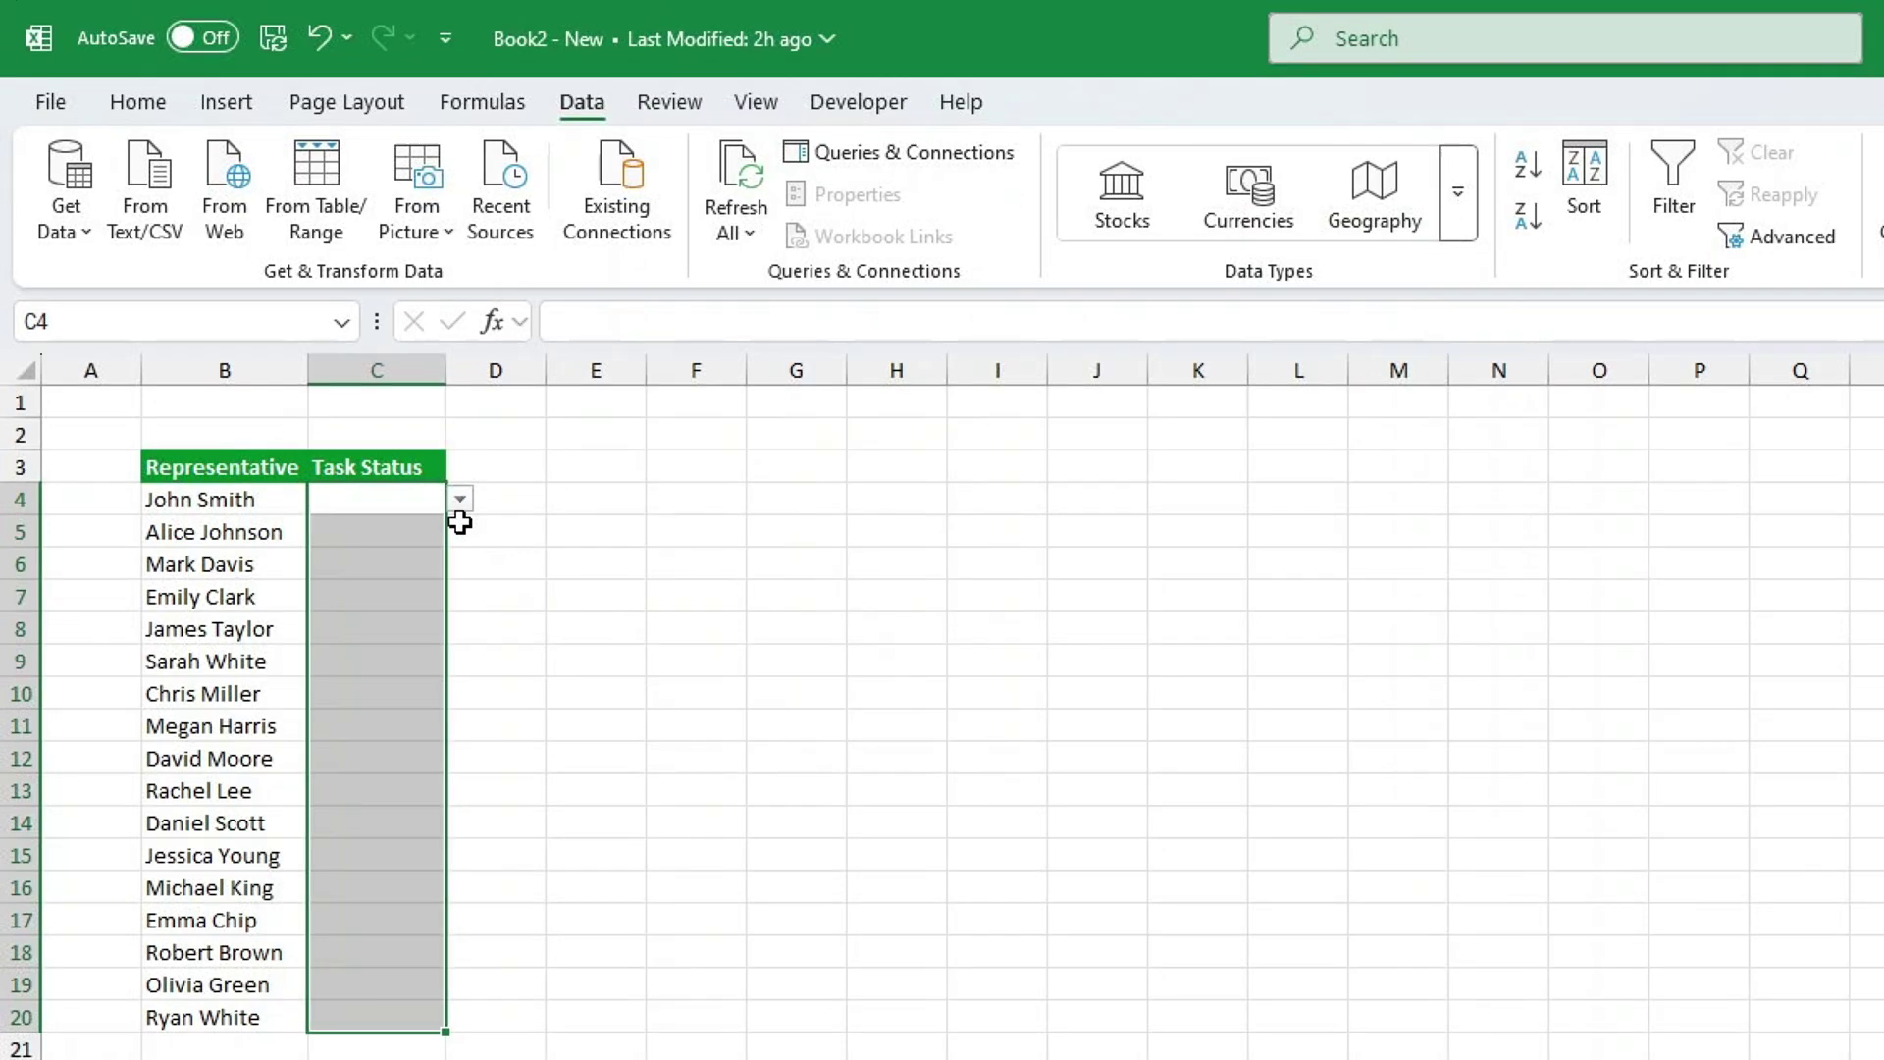
pyautogui.click(461, 499)
pyautogui.click(550, 506)
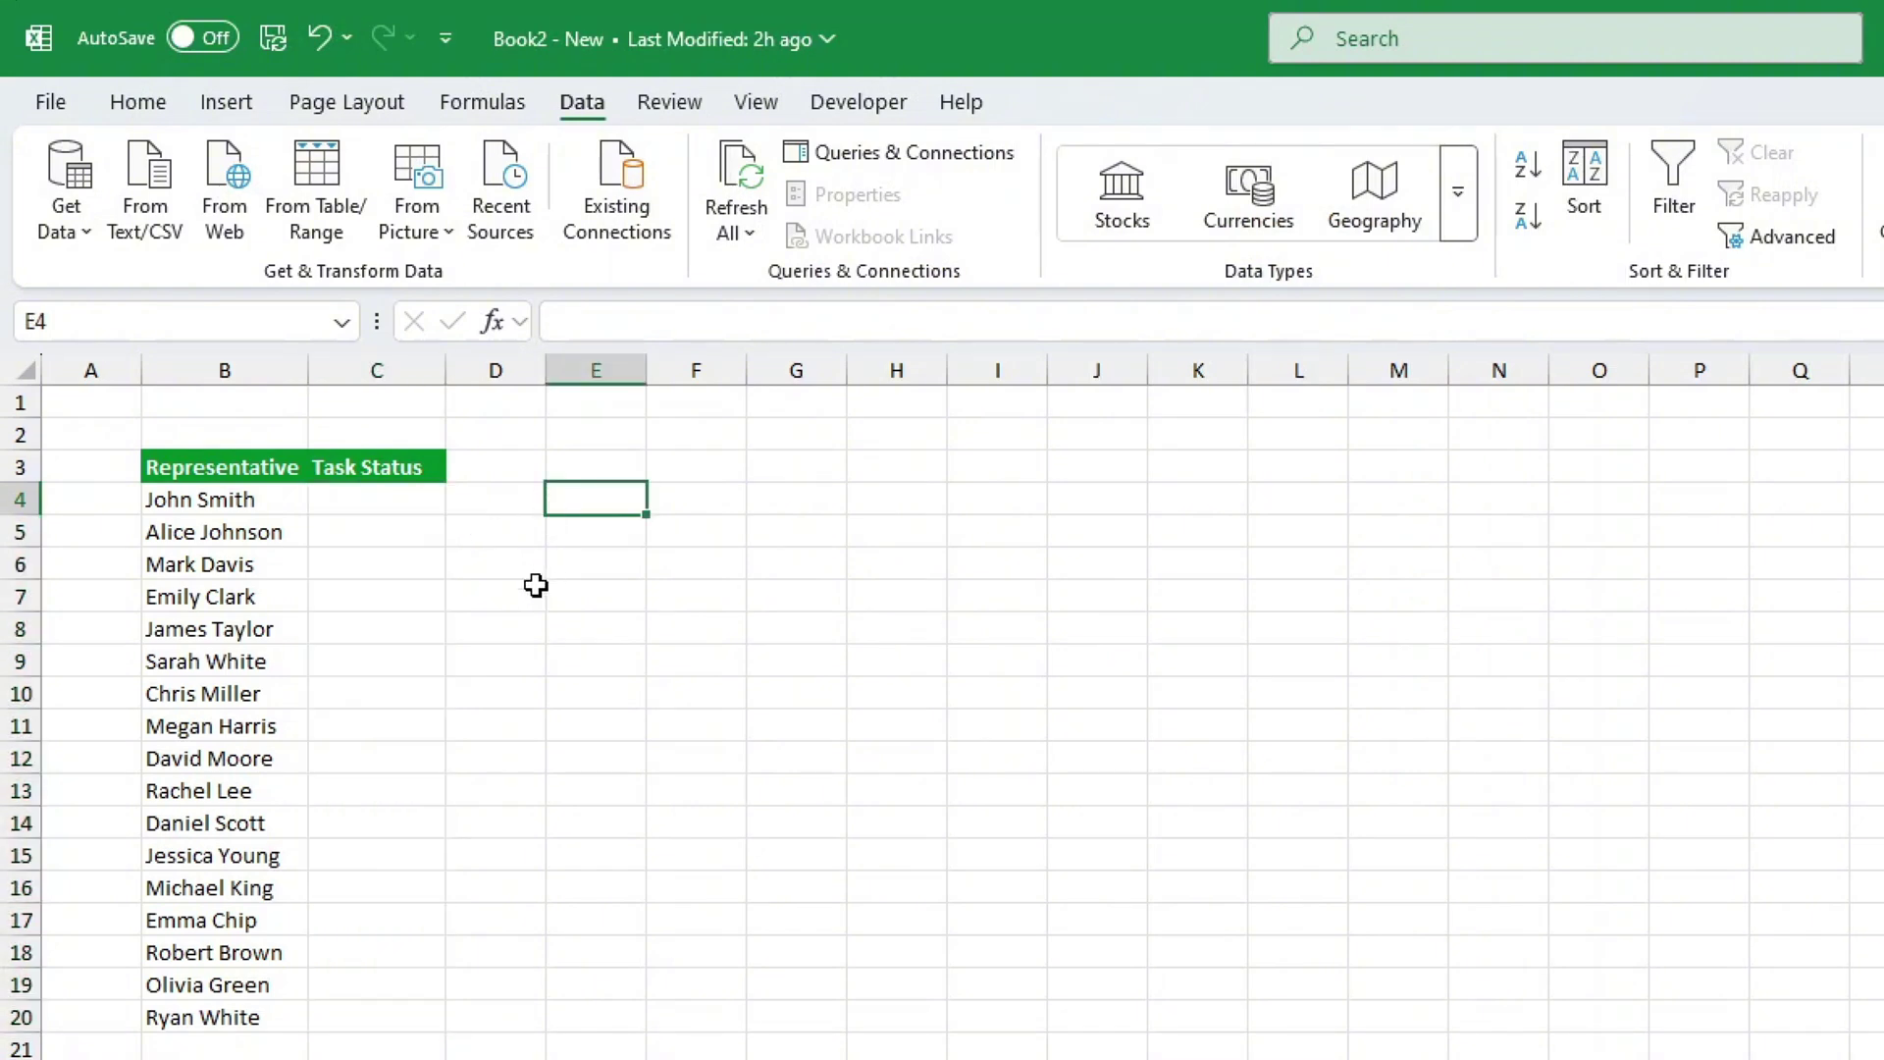
pyautogui.click(416, 586)
pyautogui.click(433, 509)
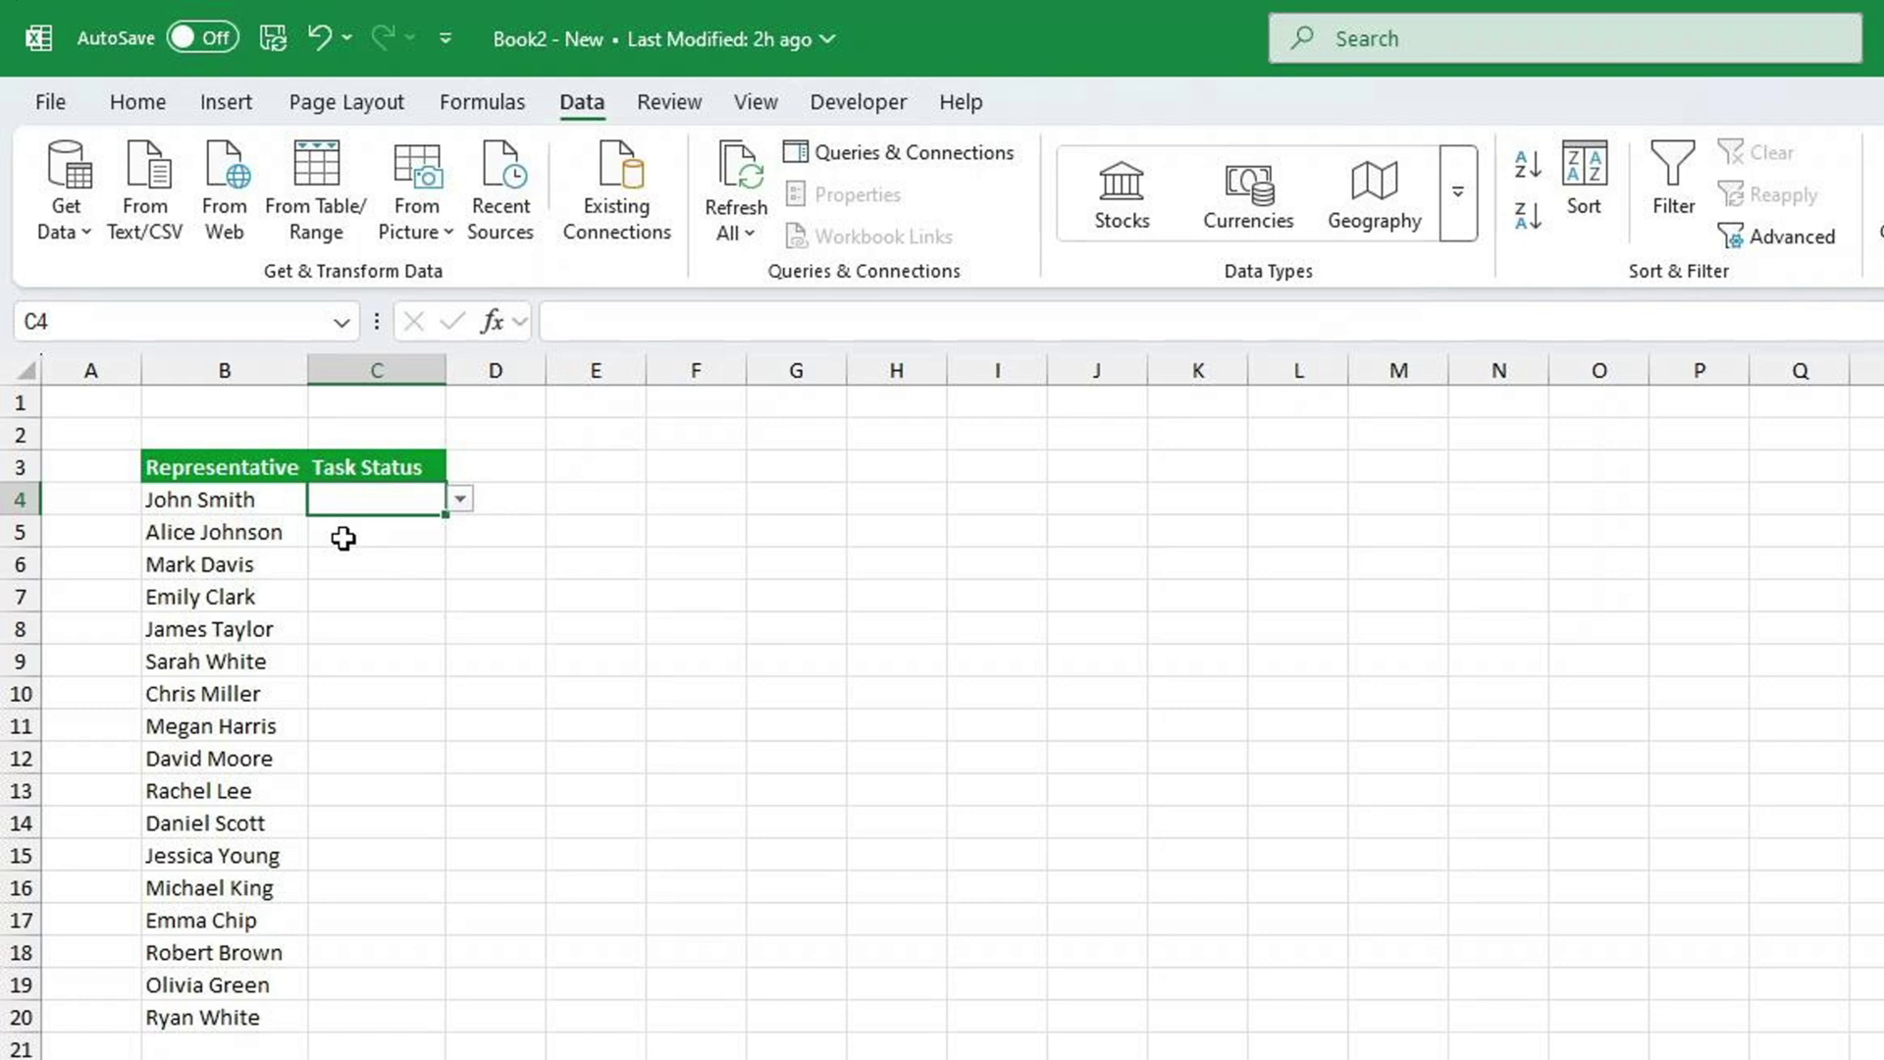
pyautogui.moveTo(349, 504); pyautogui.dragTo(368, 1000)
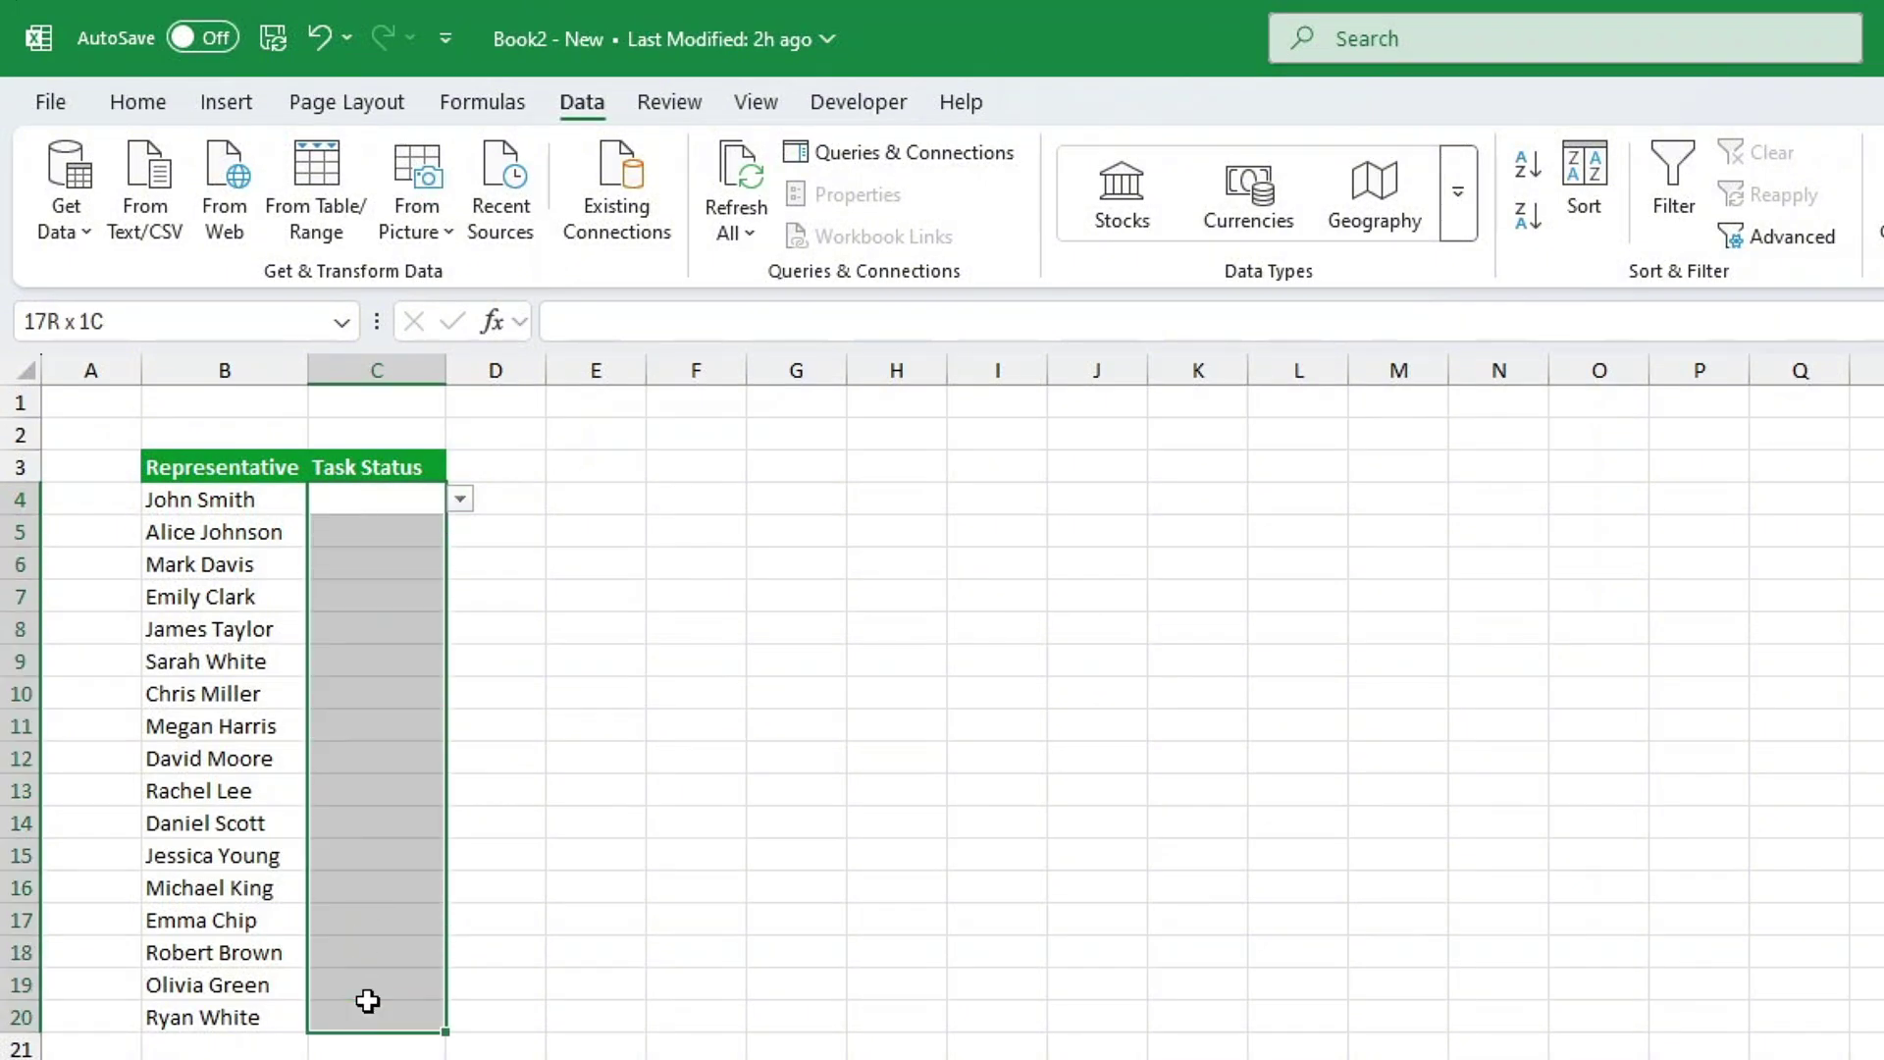
# Step: Add an Equal To highlight rule colouring In Progress cells yellow fill with dark yellow text
pyautogui.click(221, 104)
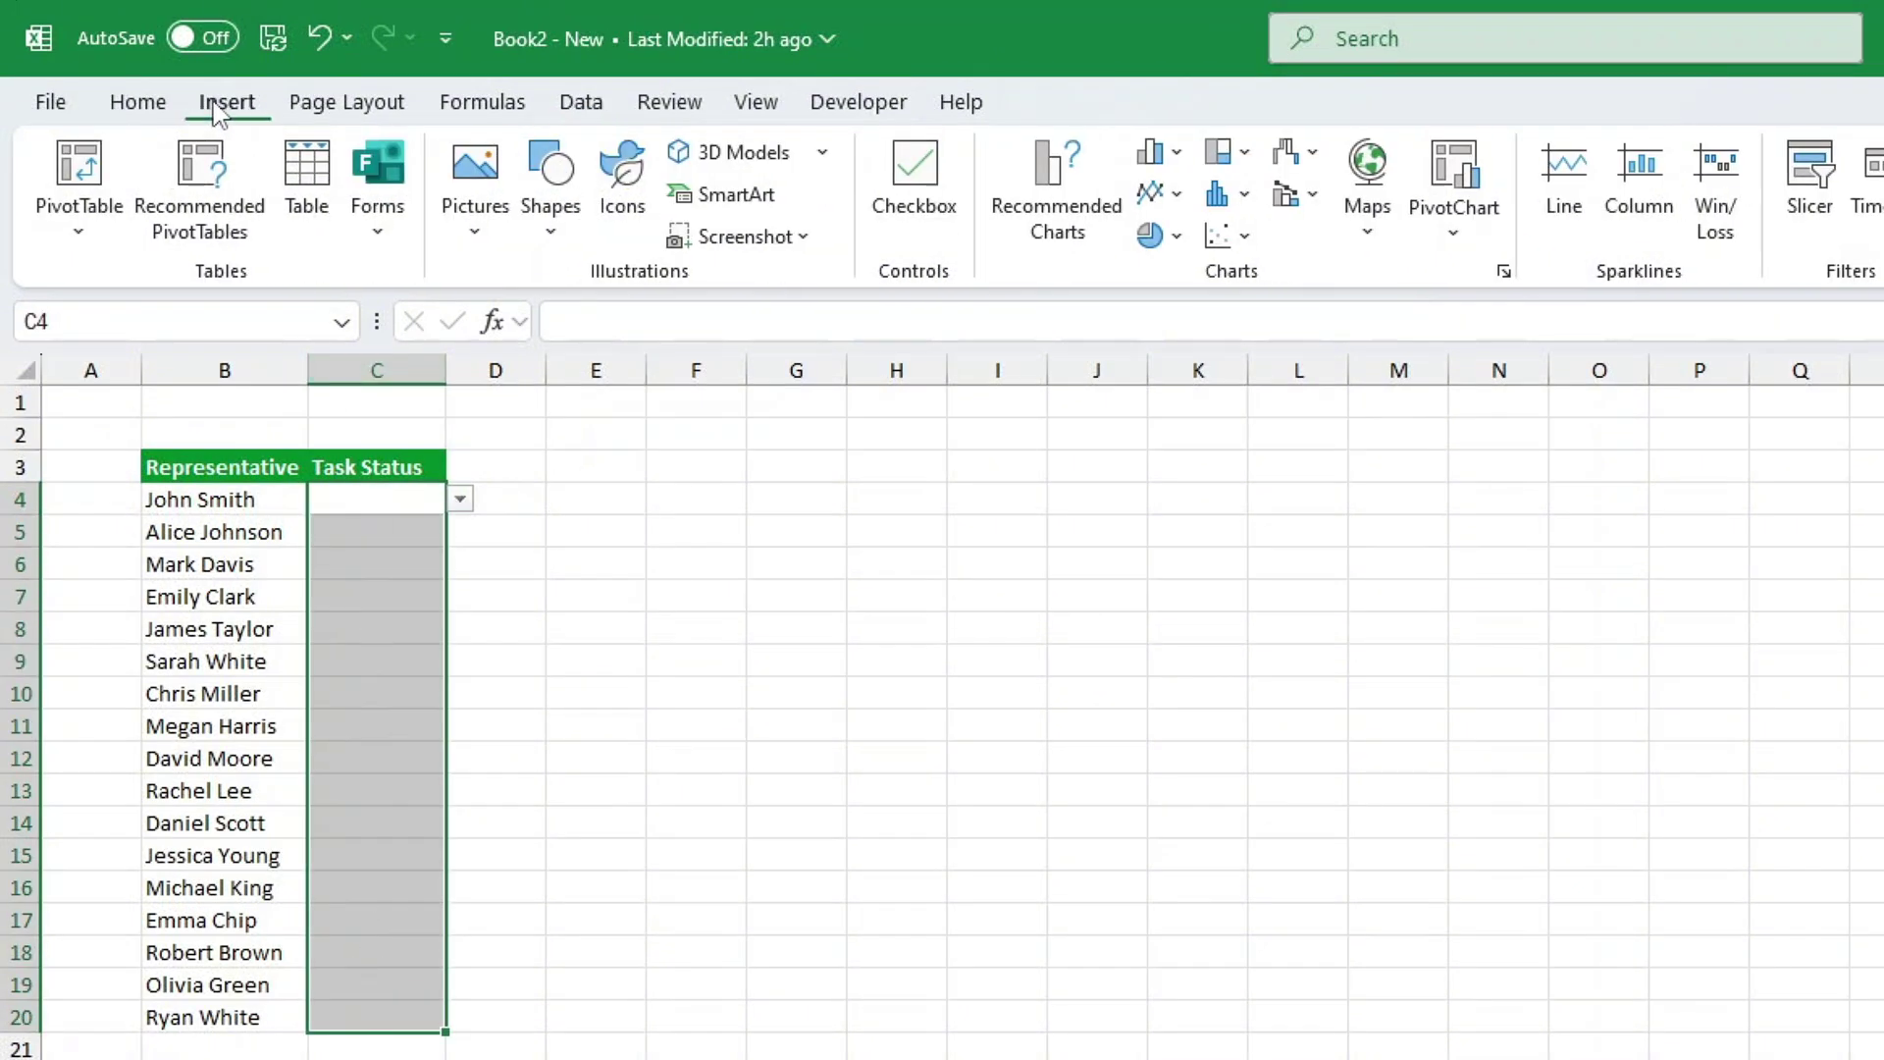
pyautogui.click(147, 104)
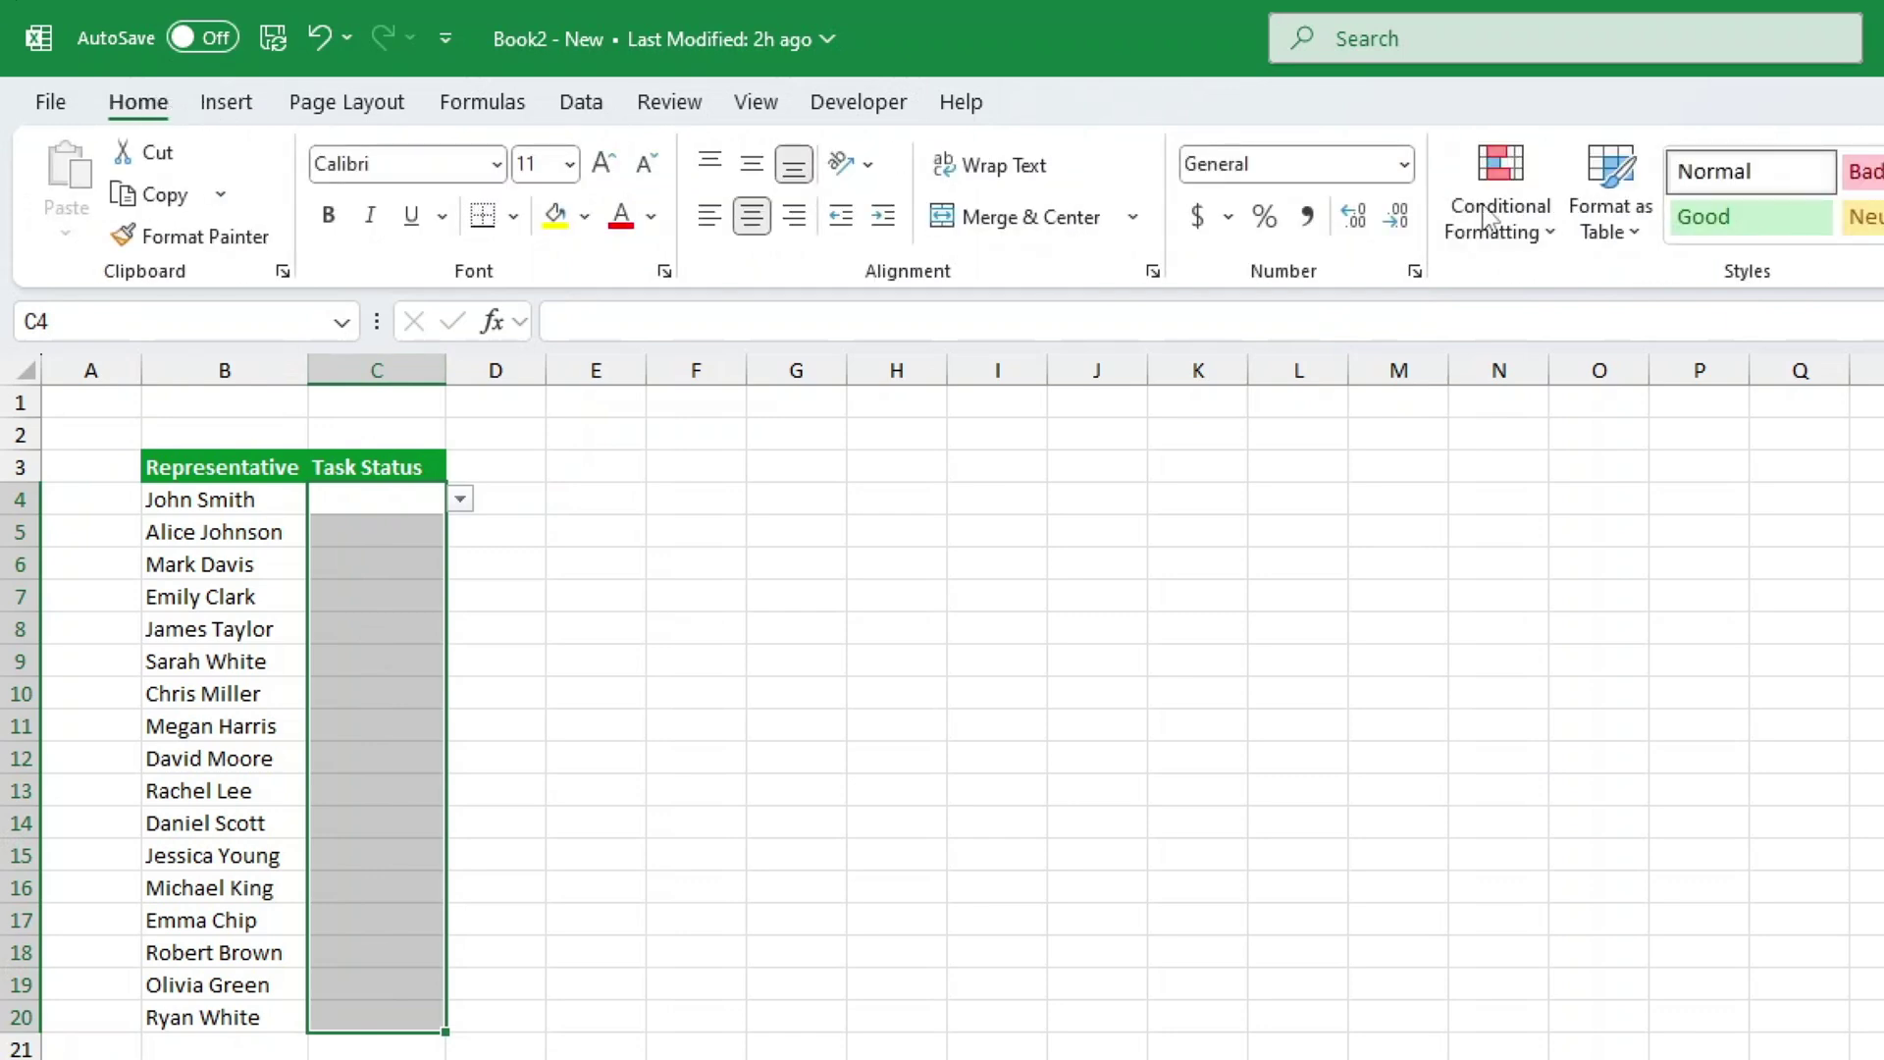
pyautogui.click(1534, 236)
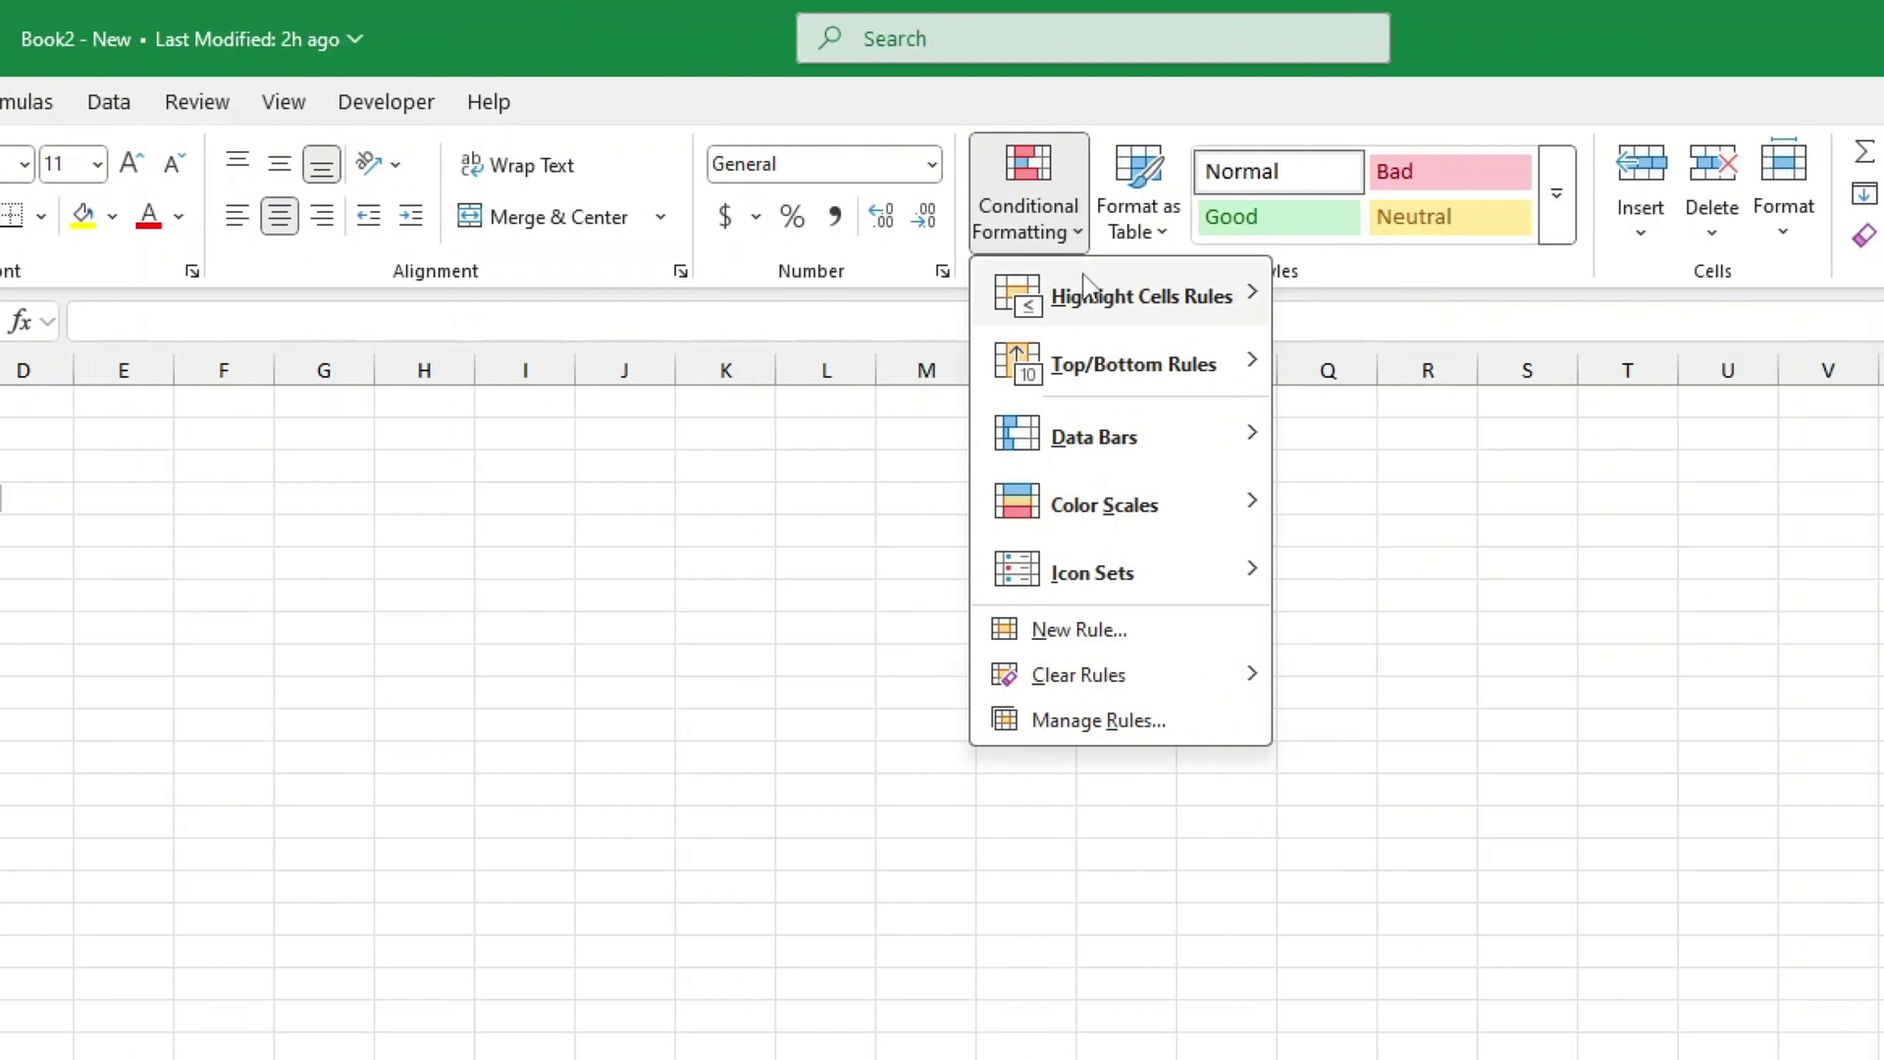
pyautogui.moveTo(1090, 290)
pyautogui.click(1423, 493)
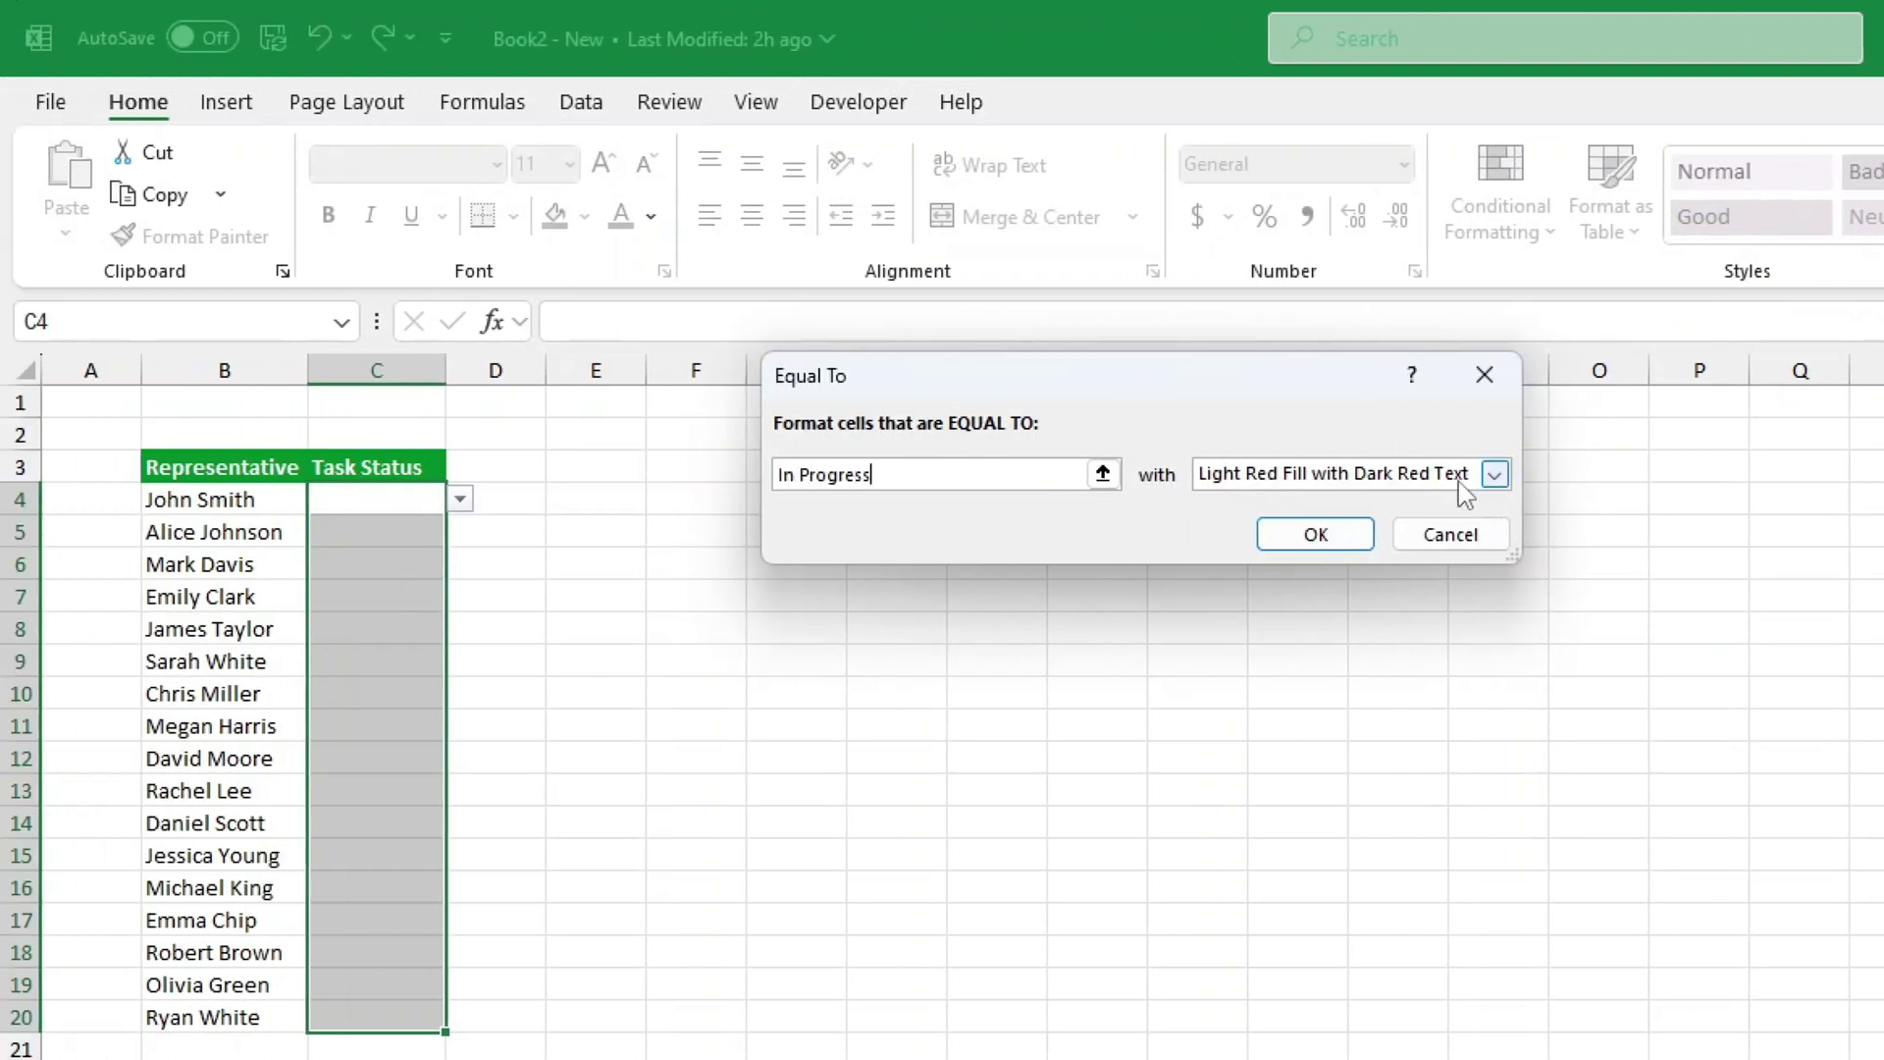
pyautogui.click(1494, 474)
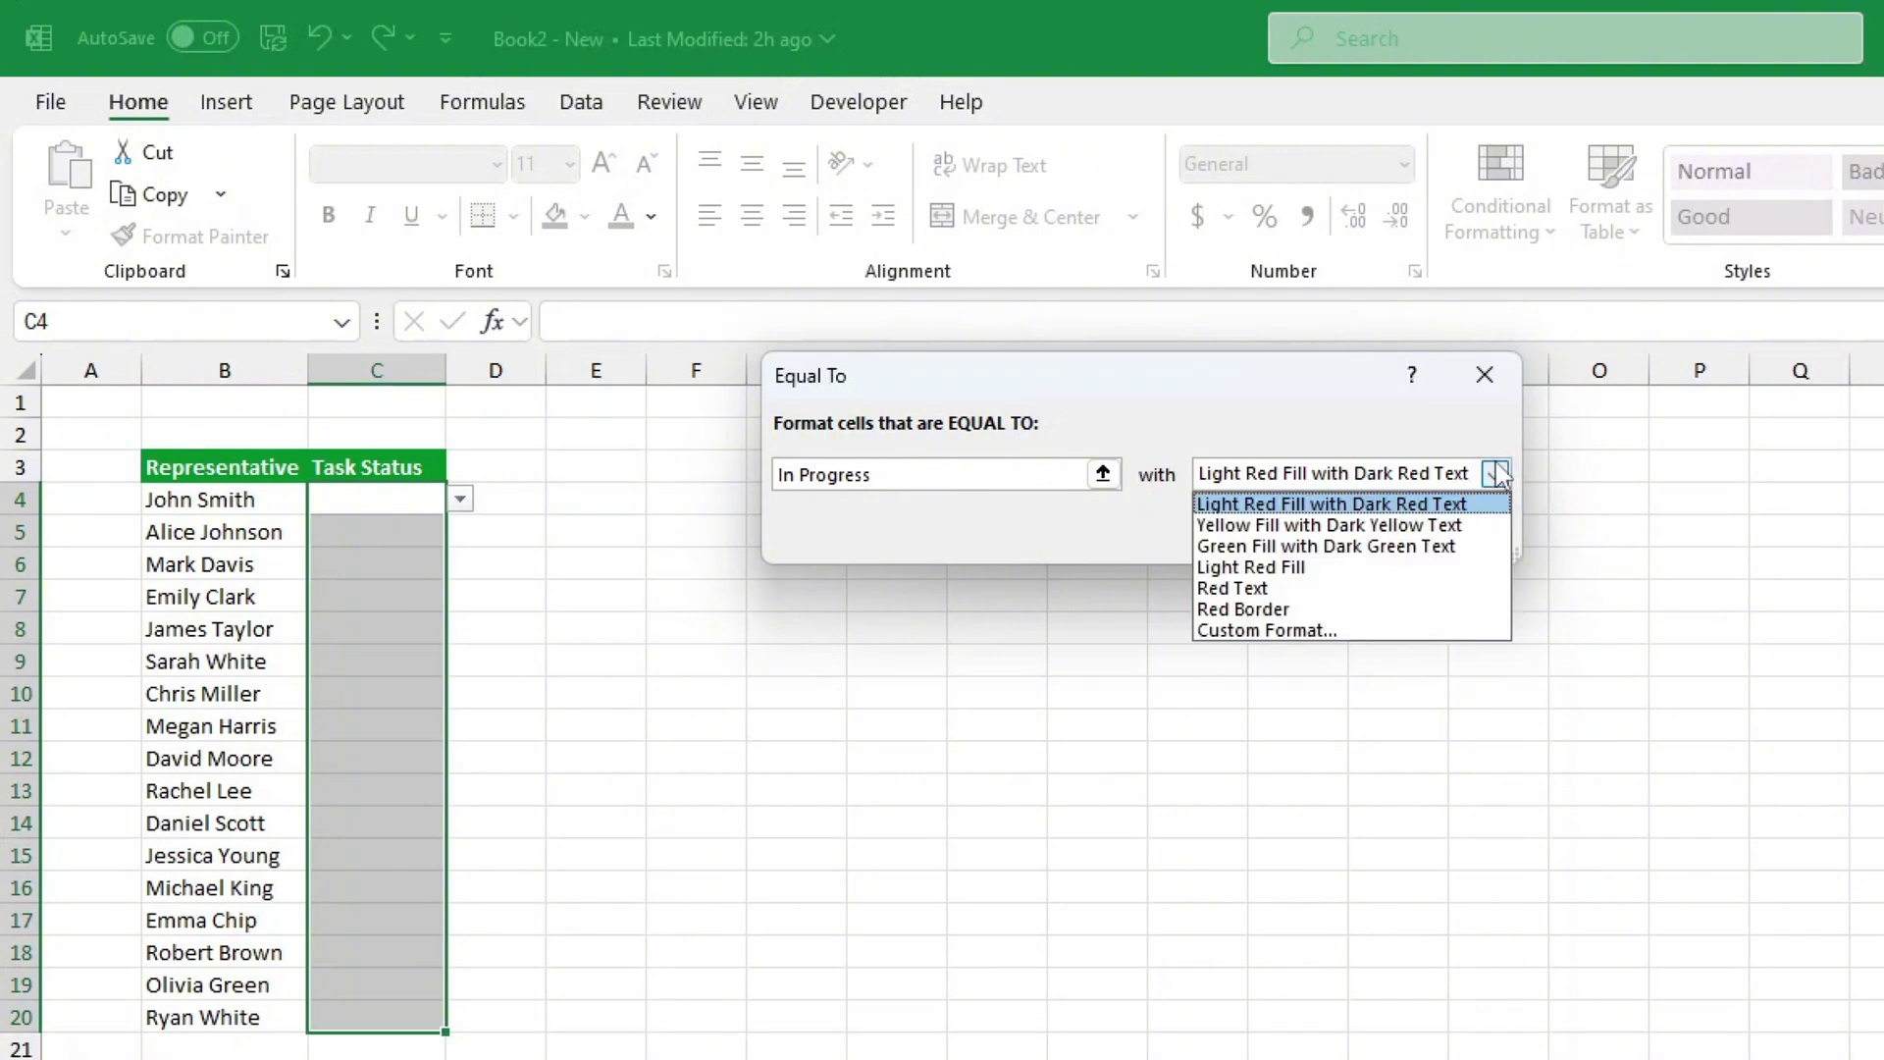
pyautogui.click(1450, 518)
pyautogui.click(1352, 532)
# Step: Set cell C4 to In progress from its dropdown
pyautogui.click(458, 510)
pyautogui.click(404, 502)
pyautogui.click(460, 500)
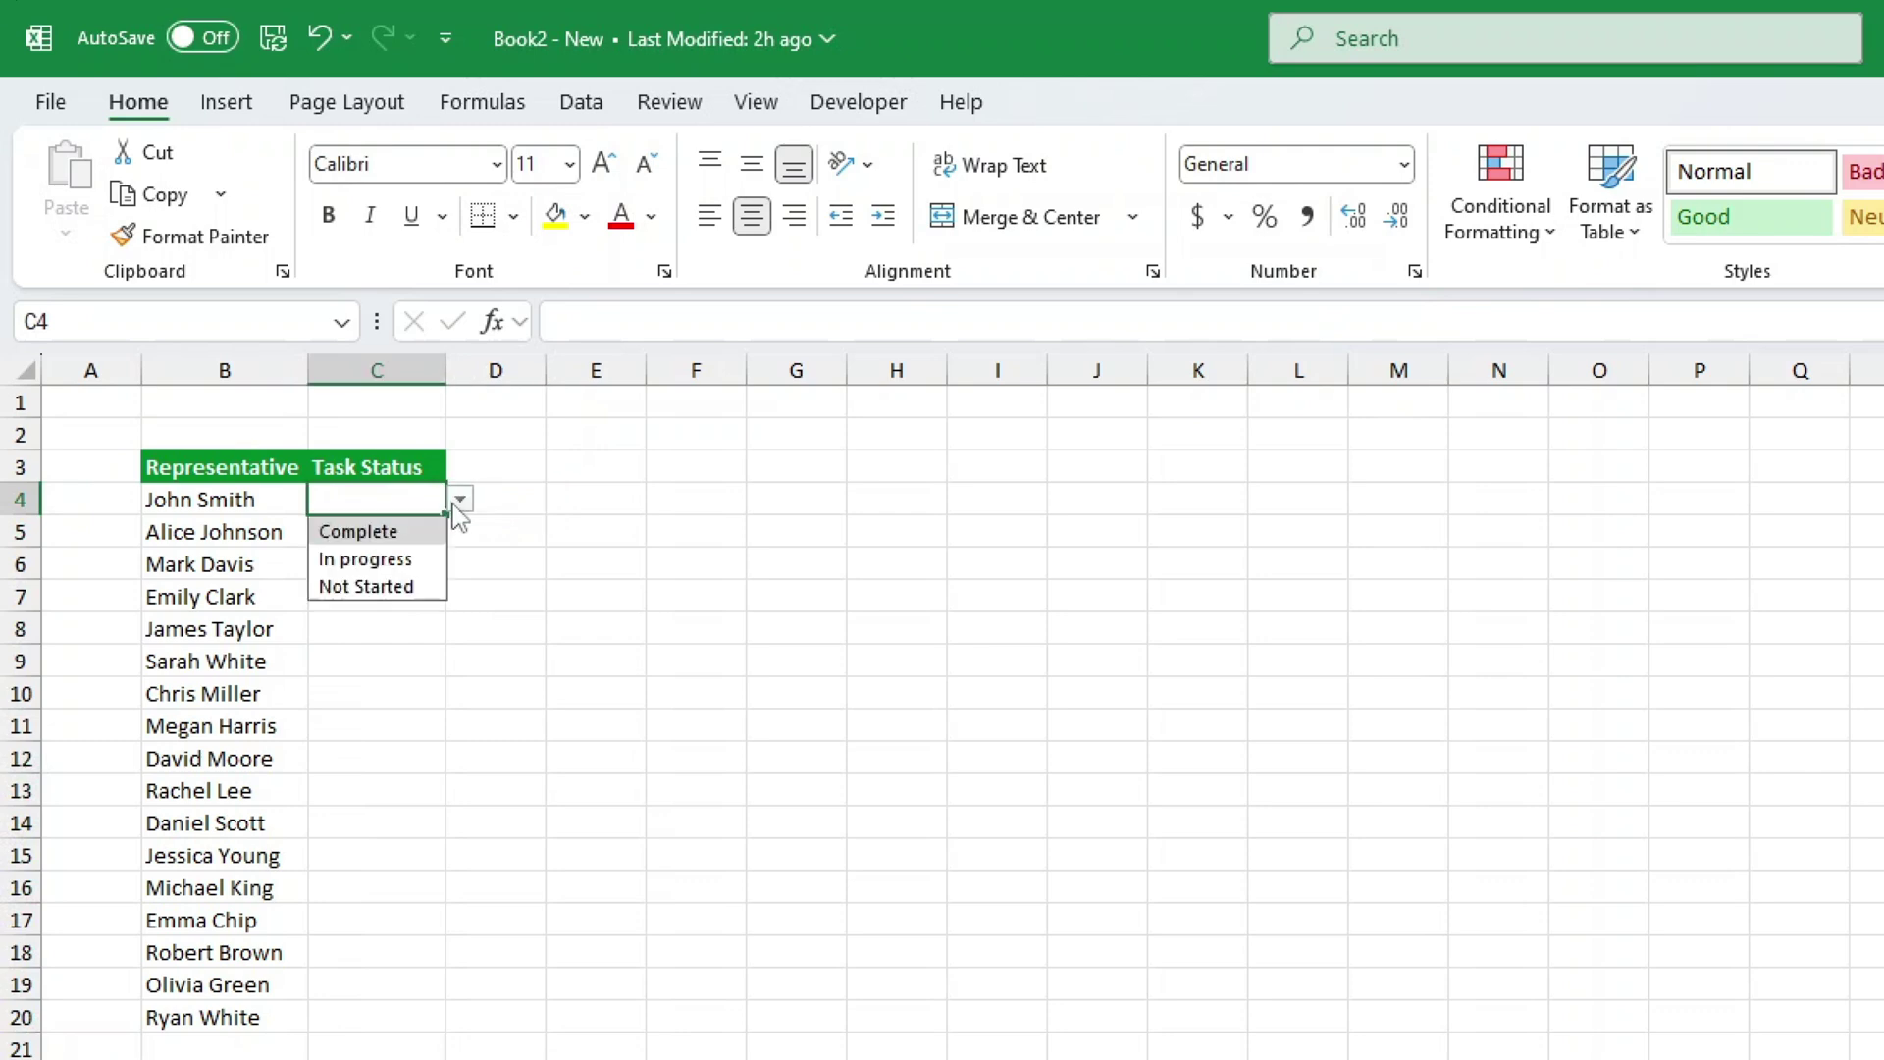
pyautogui.click(429, 559)
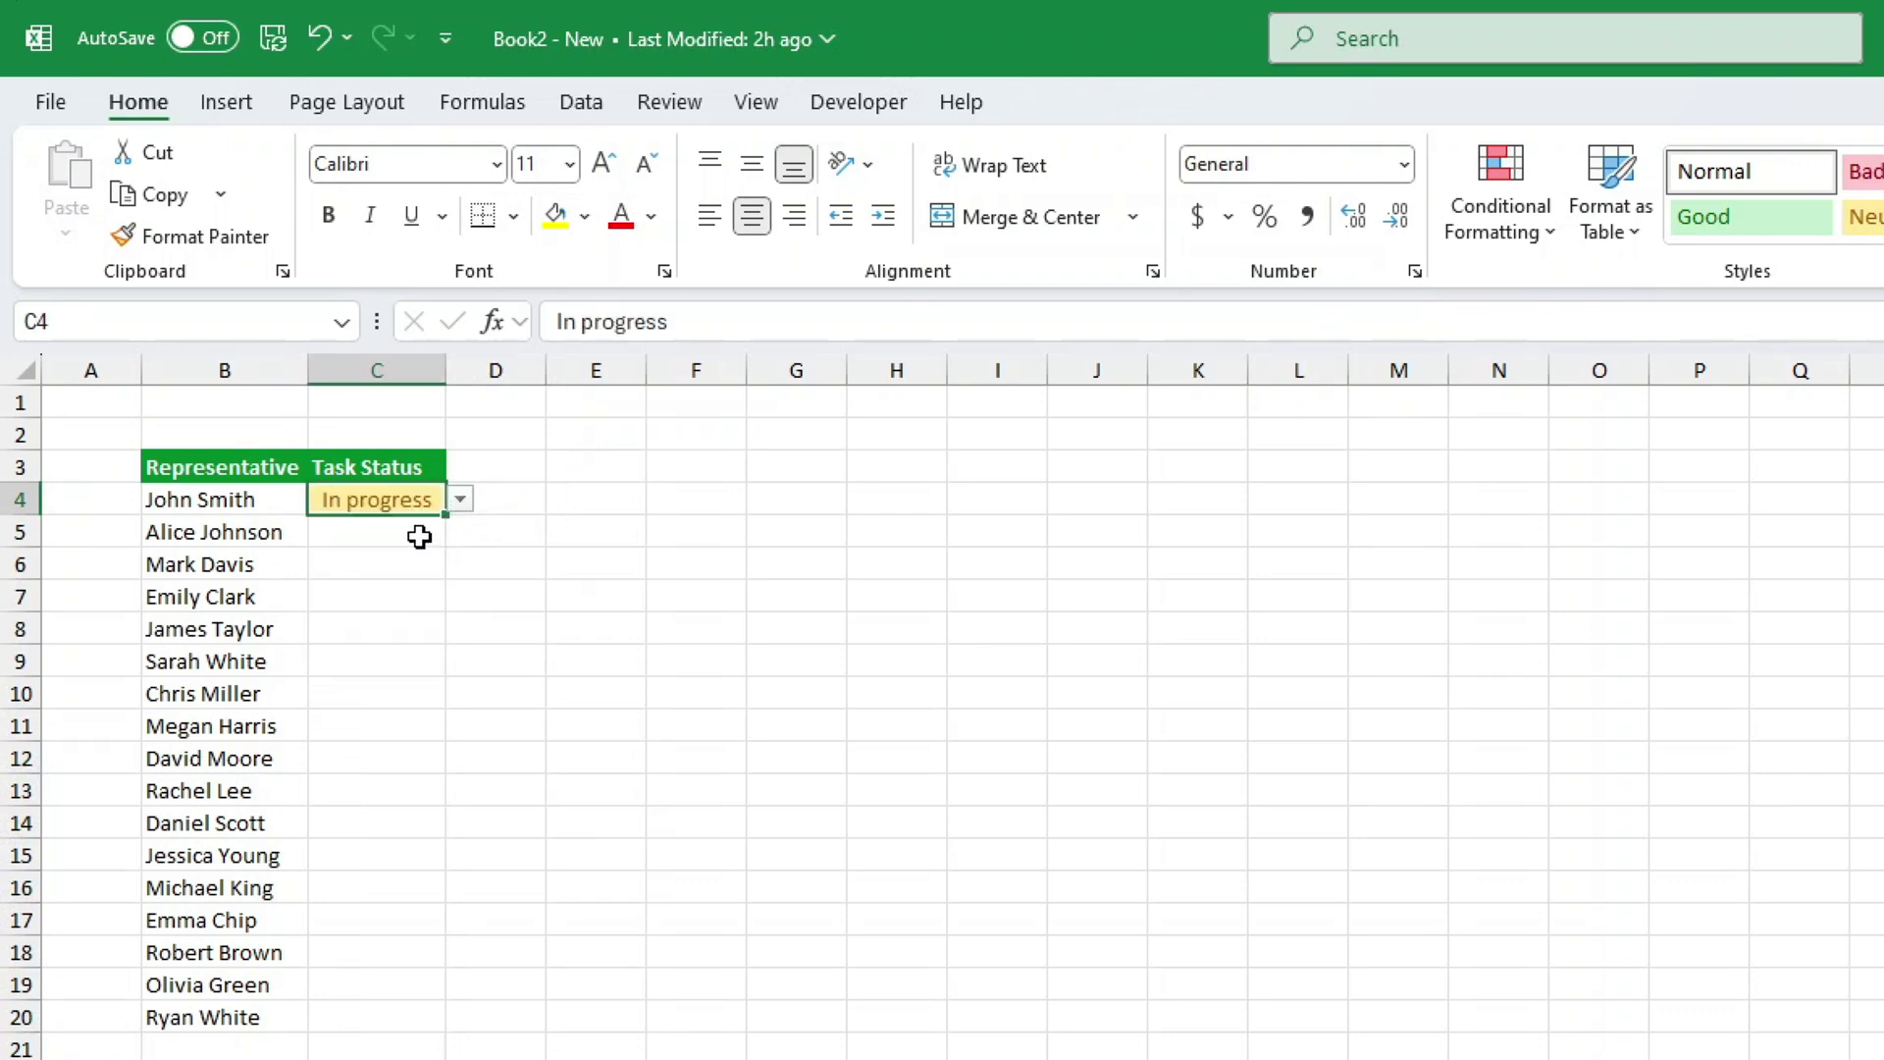
# Step: Set C5 to Complete and C6 to Not Started from their dropdowns
pyautogui.moveTo(403, 501); pyautogui.dragTo(390, 1016)
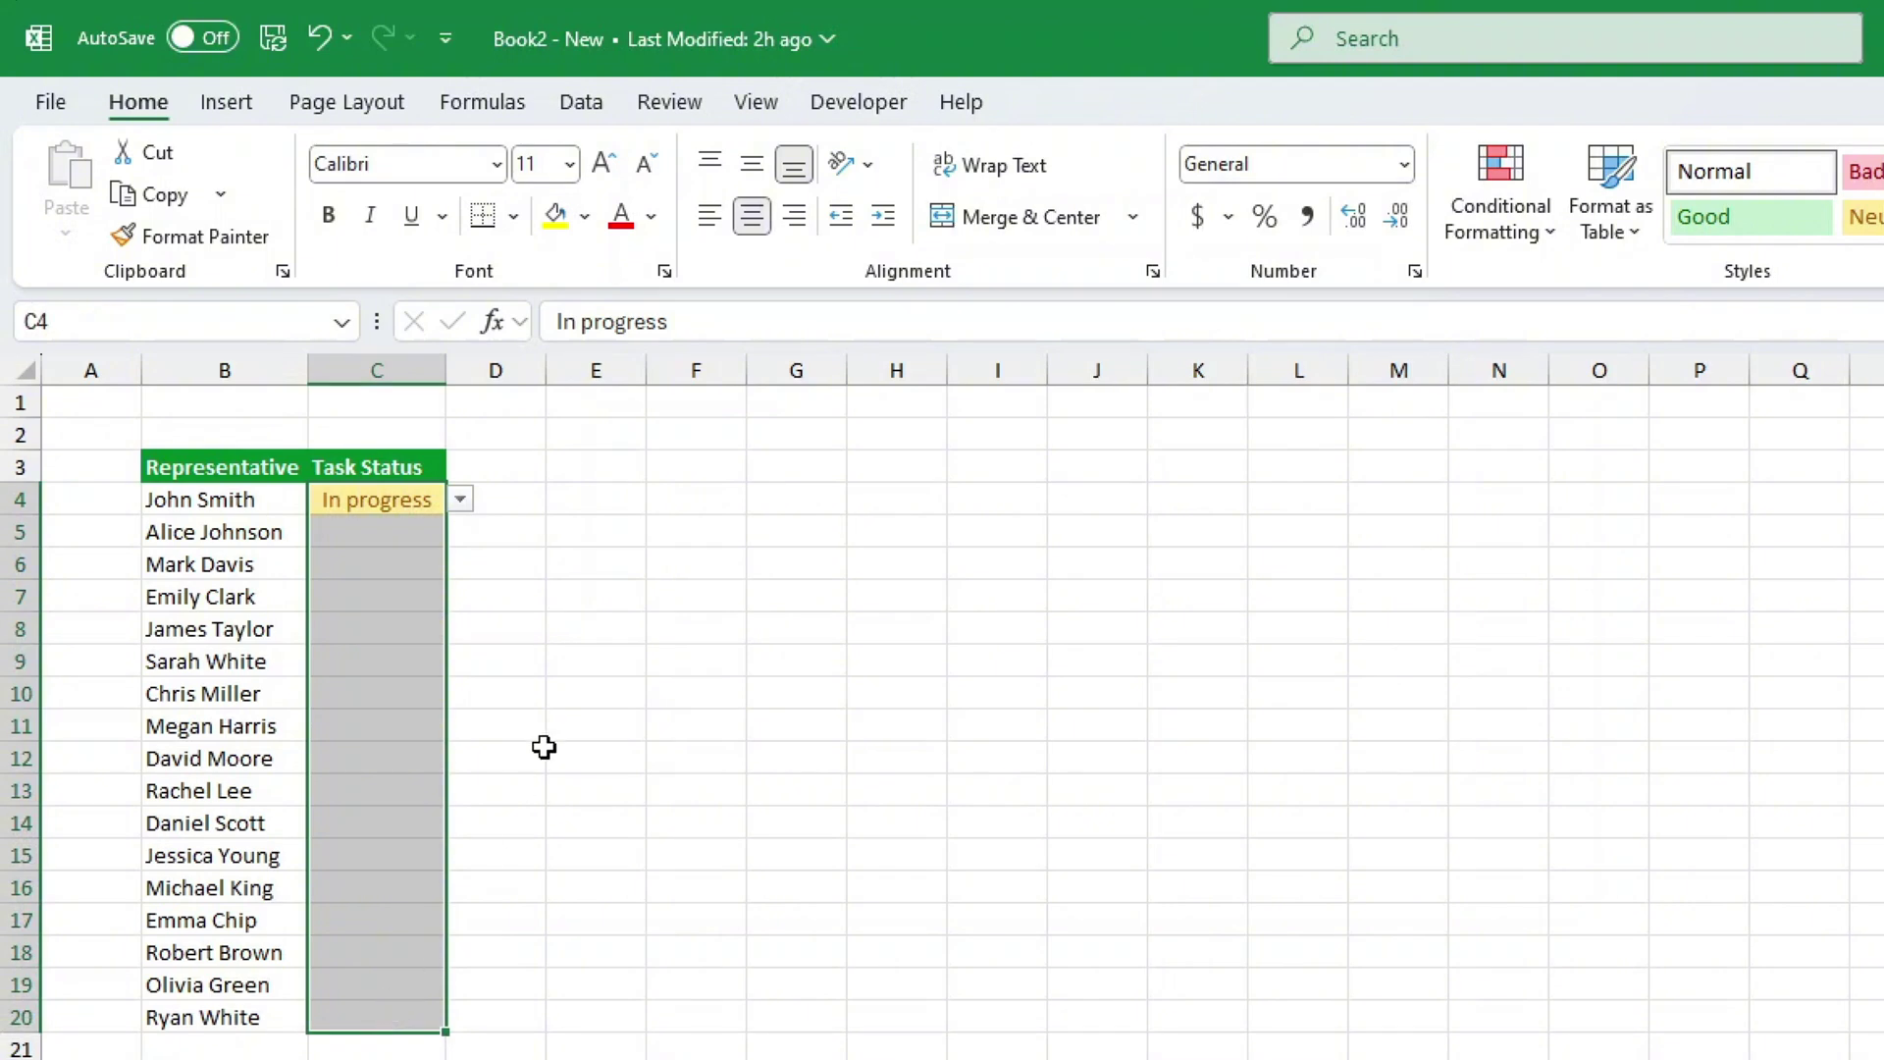
pyautogui.click(440, 531)
pyautogui.click(460, 531)
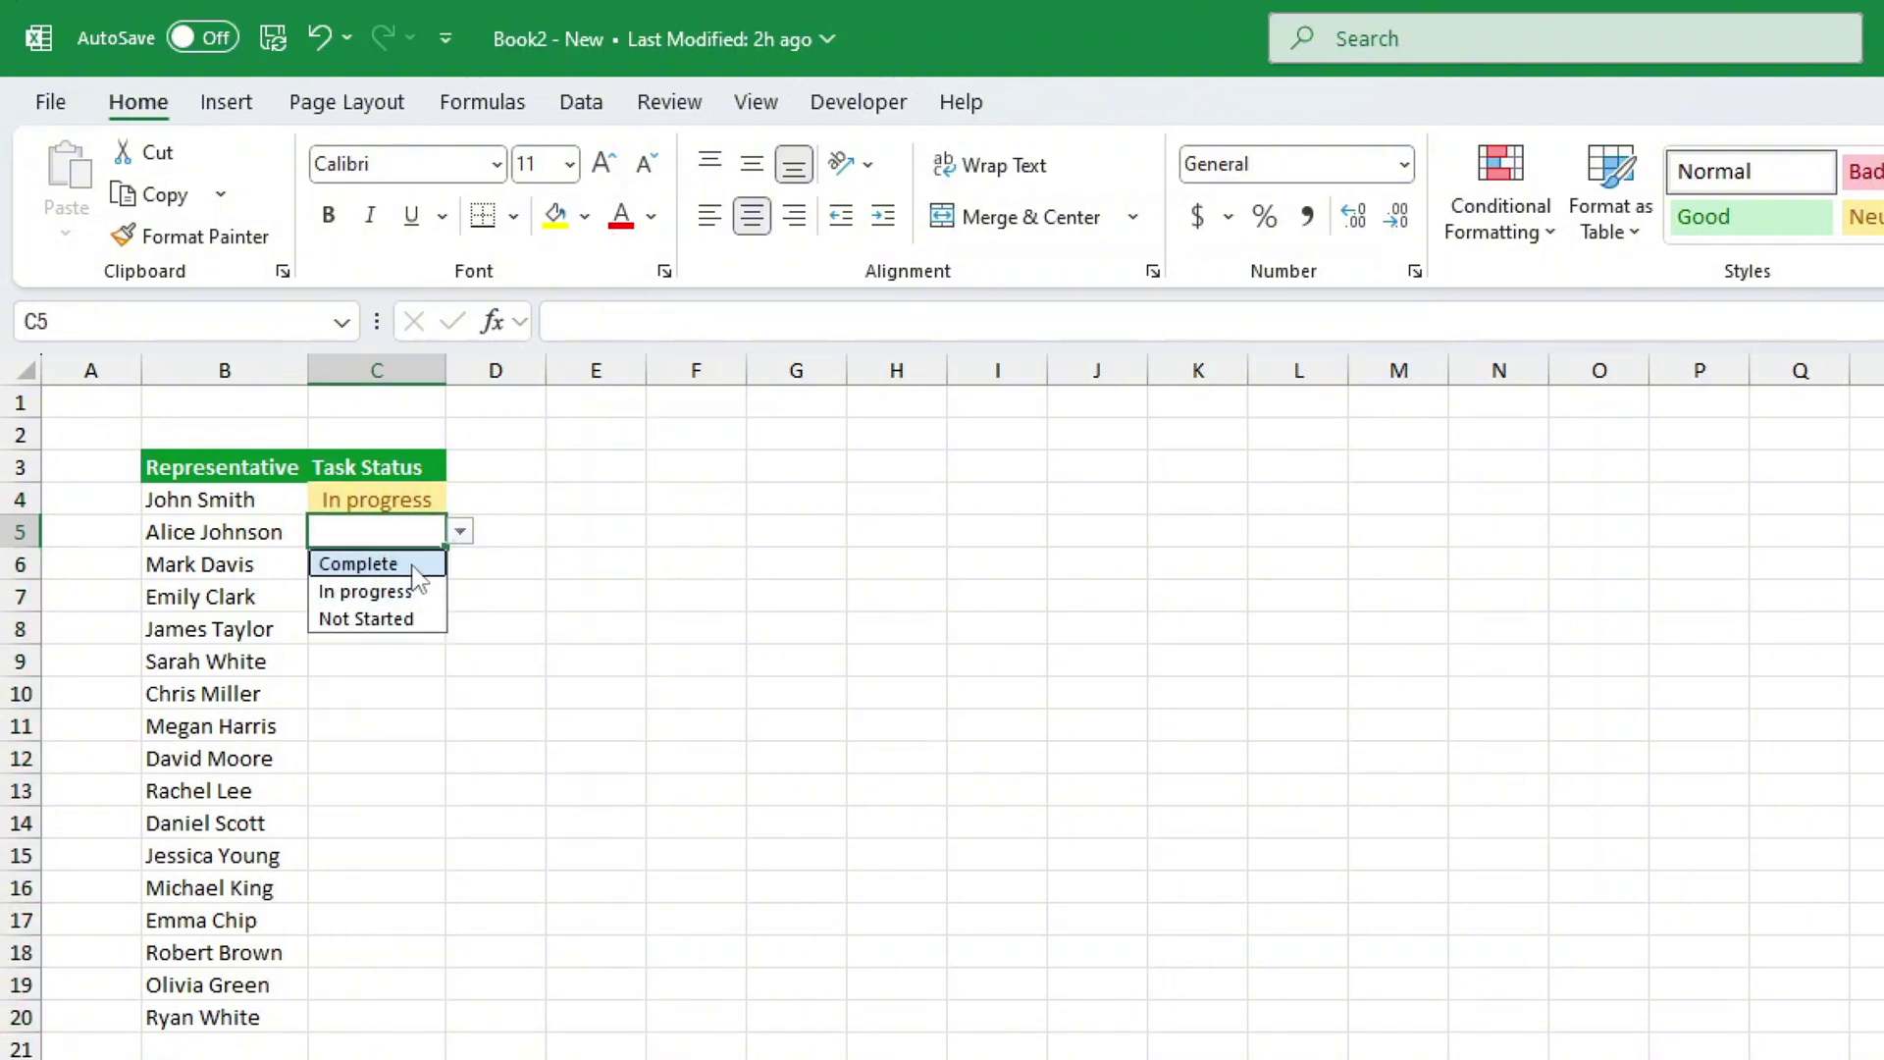
pyautogui.click(416, 563)
pyautogui.click(439, 569)
pyautogui.click(461, 563)
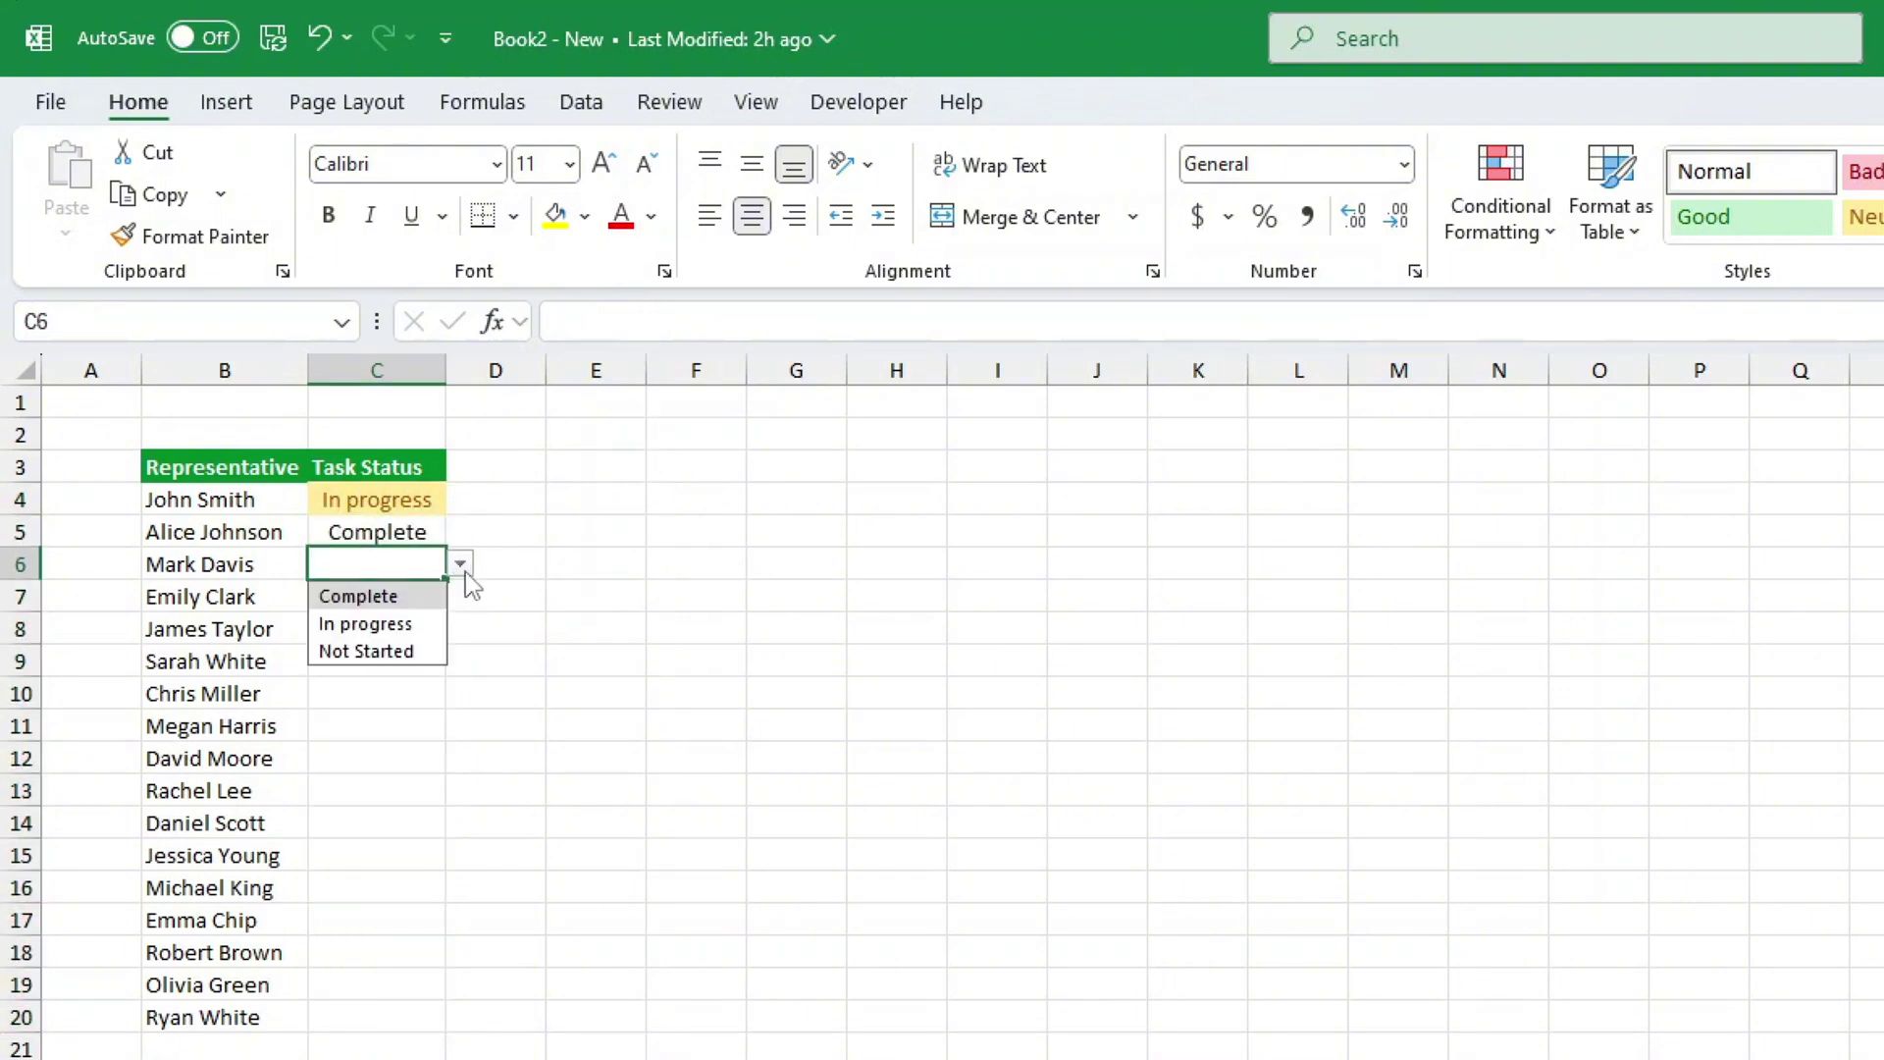
pyautogui.click(422, 651)
# Step: On C4:C20, add an Equal To rule colouring Not Started cells red
pyautogui.click(371, 505)
pyautogui.moveTo(367, 739); pyautogui.dragTo(374, 1010)
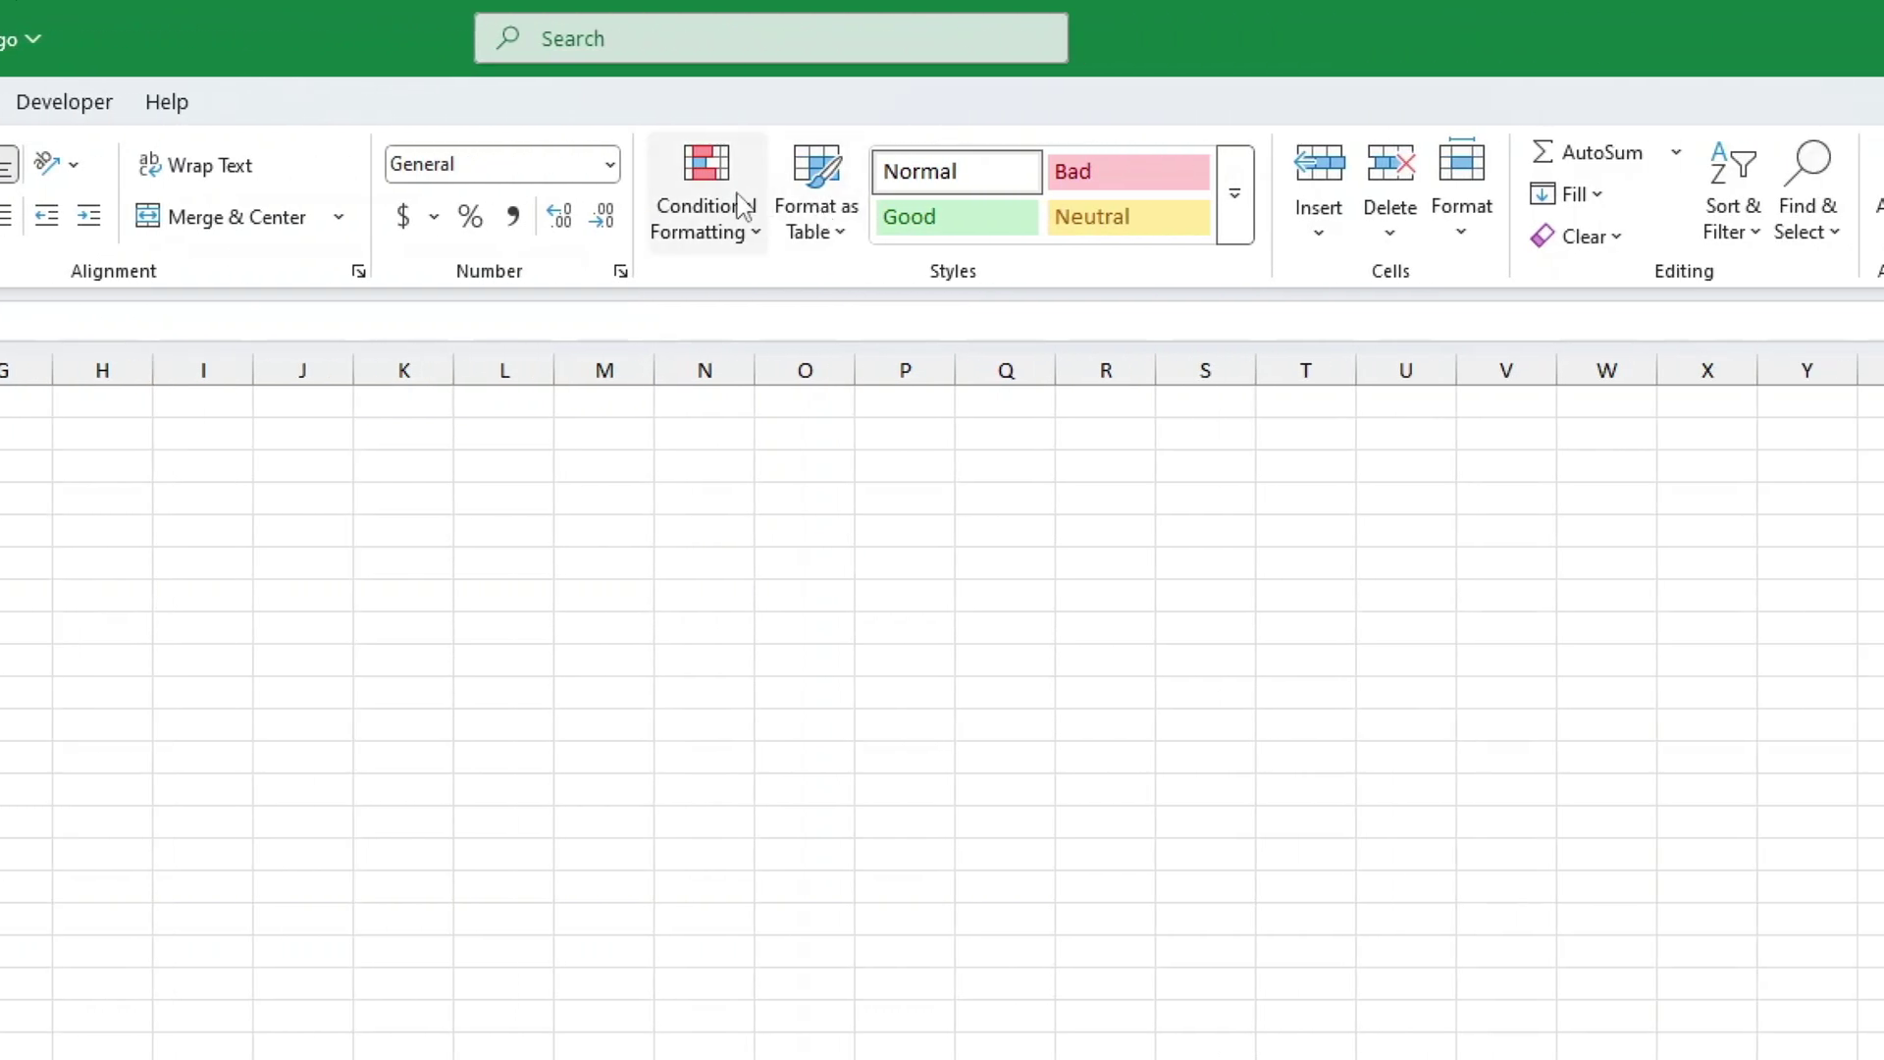
pyautogui.click(876, 208)
pyautogui.moveTo(950, 436)
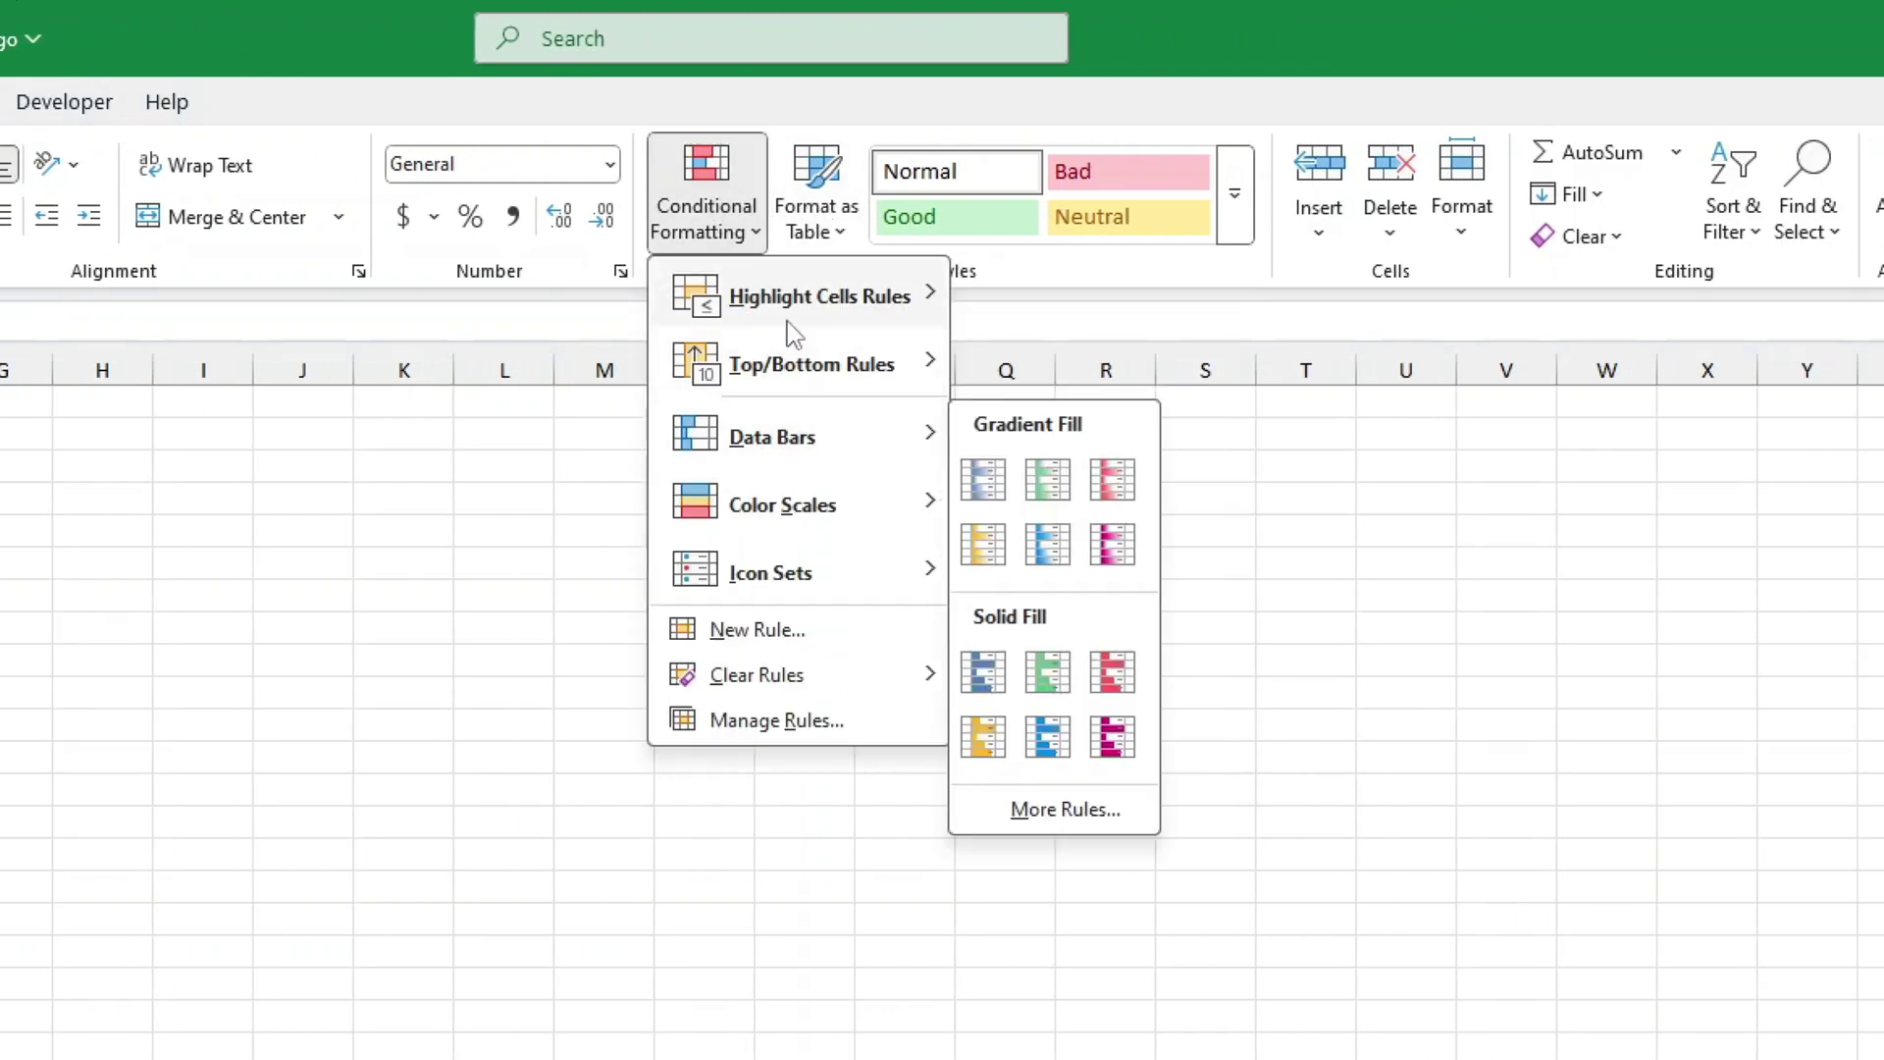
pyautogui.moveTo(839, 312)
pyautogui.click(1068, 494)
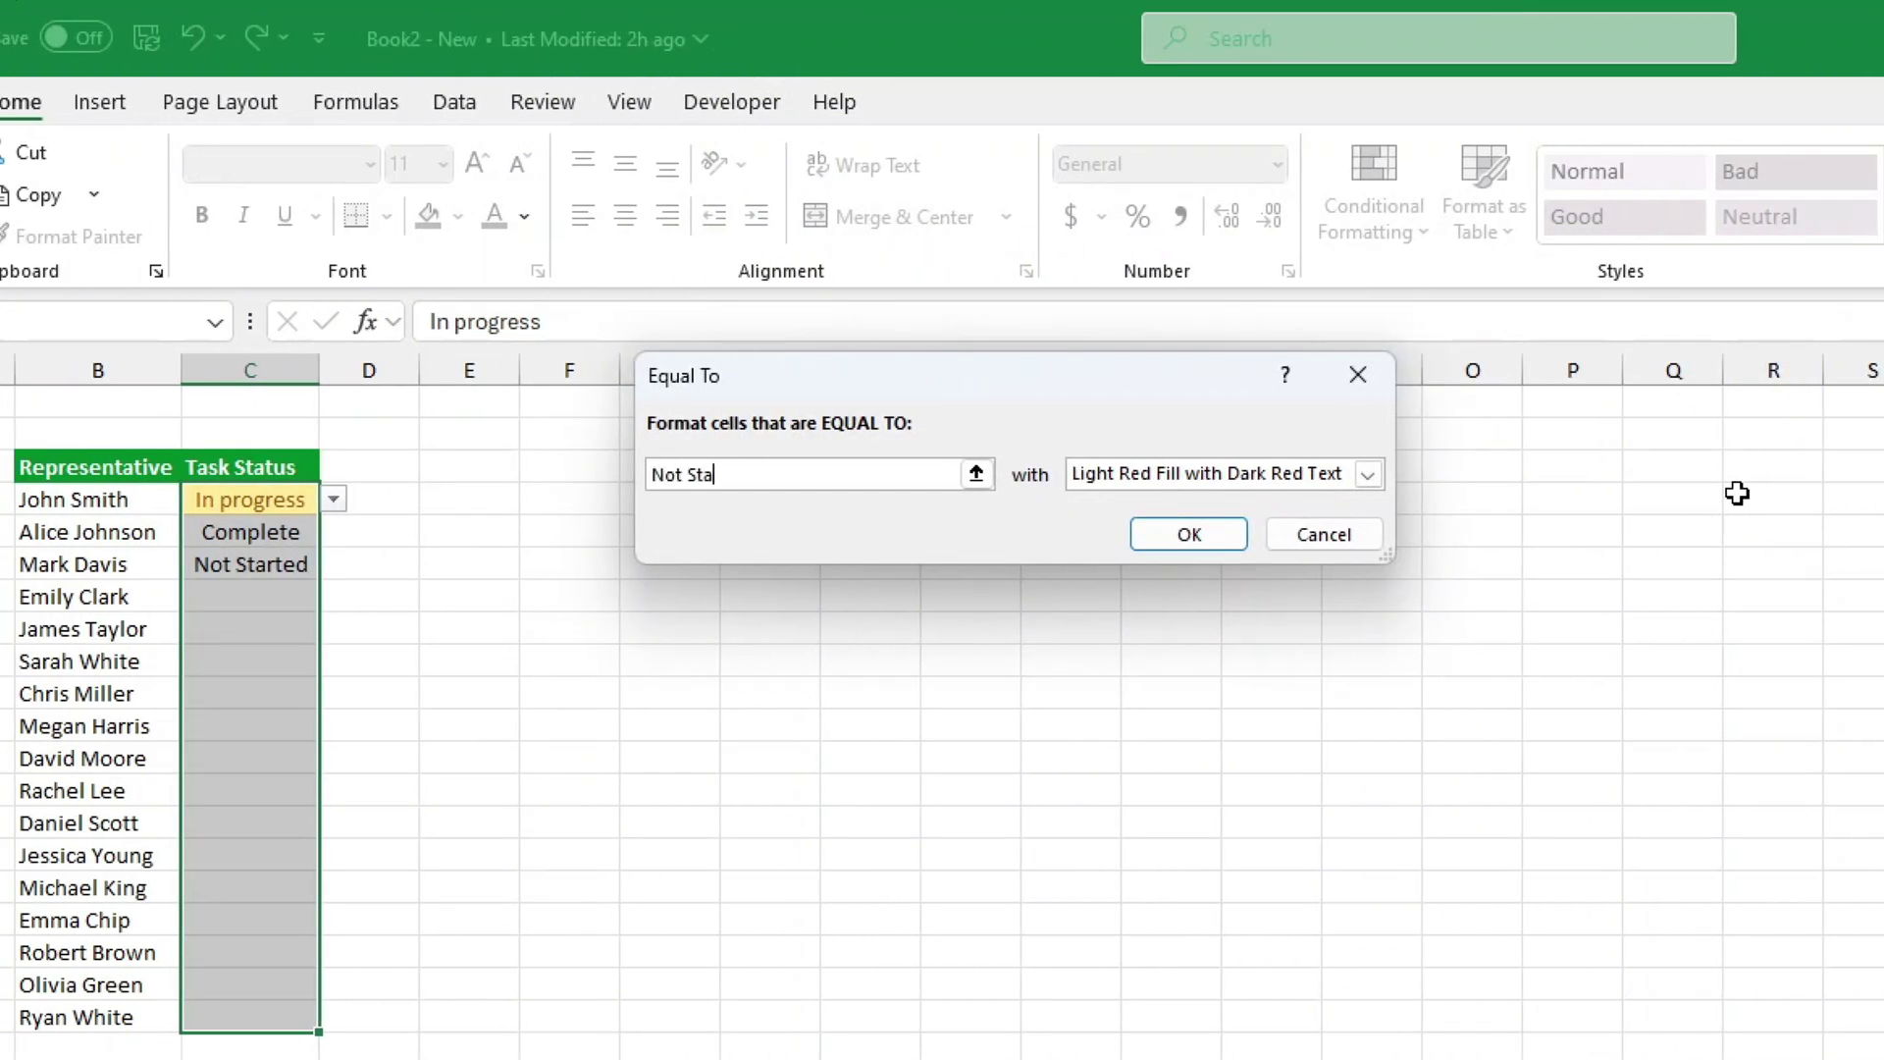
pyautogui.write('Not Started')
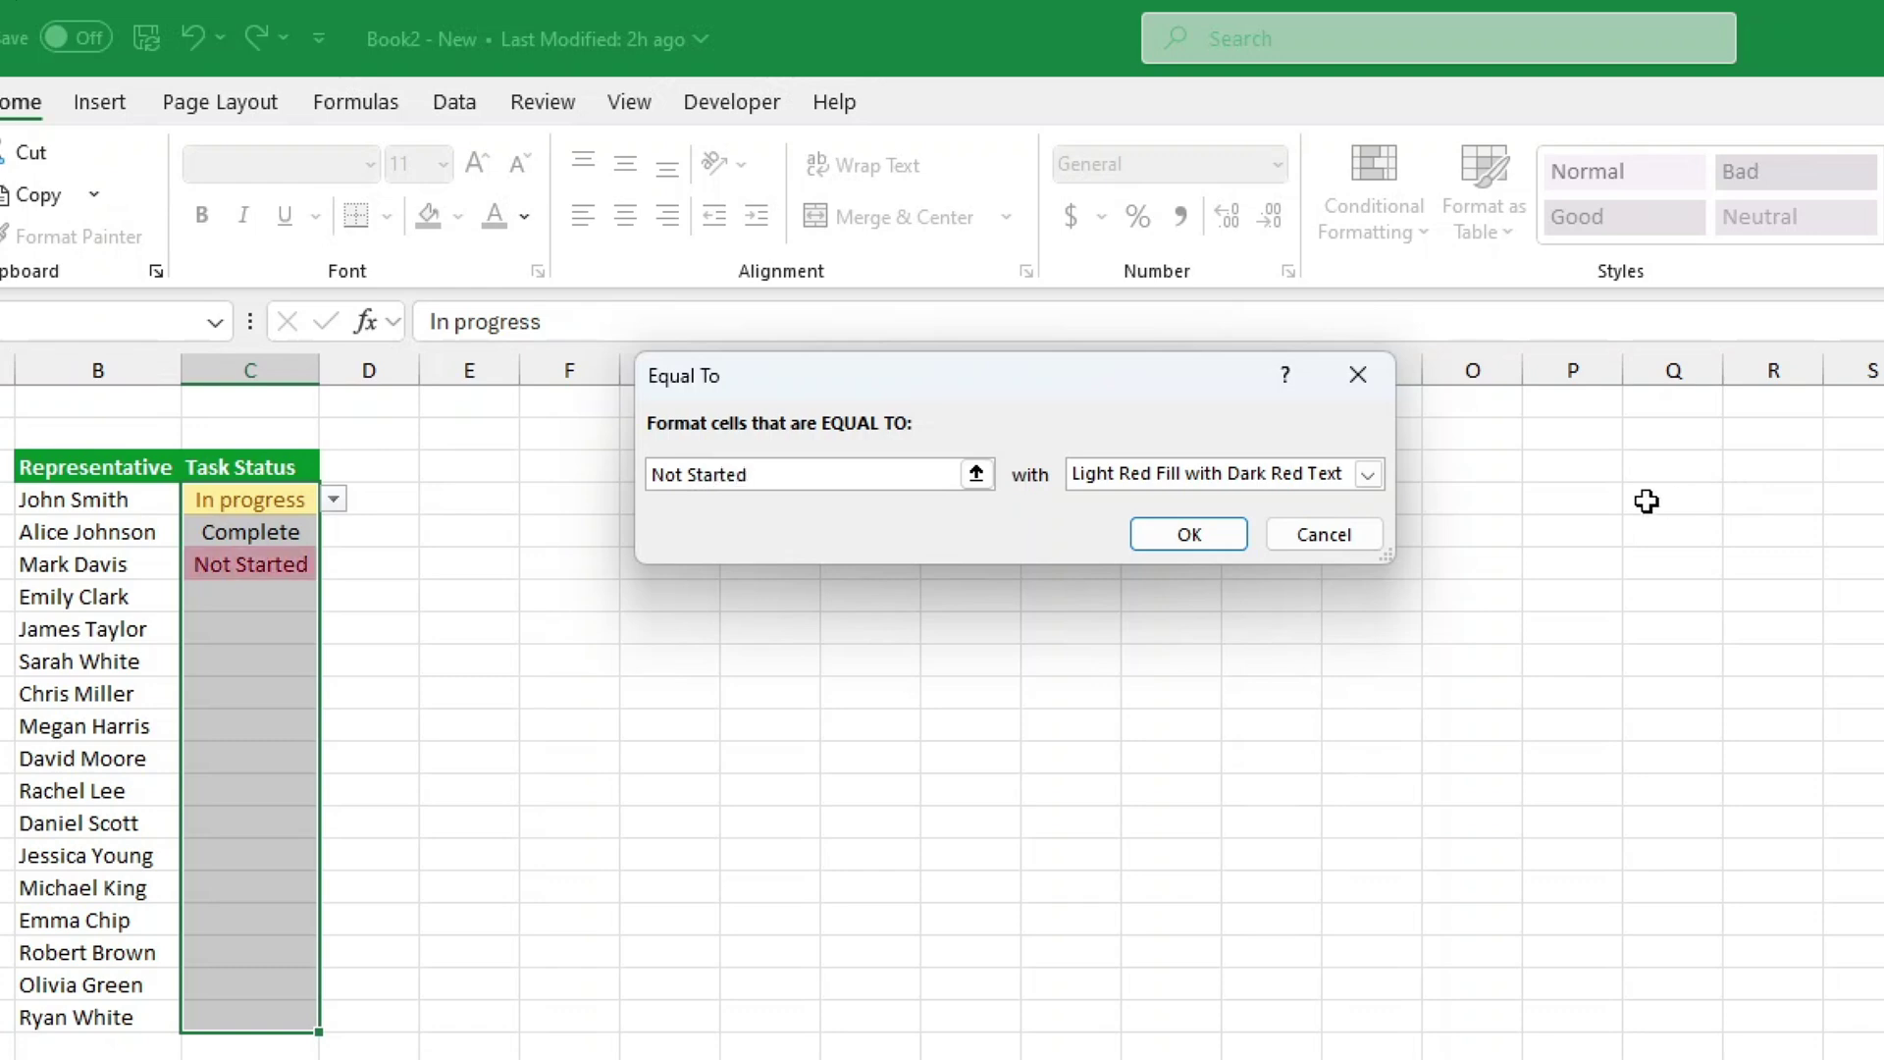
pyautogui.click(1189, 535)
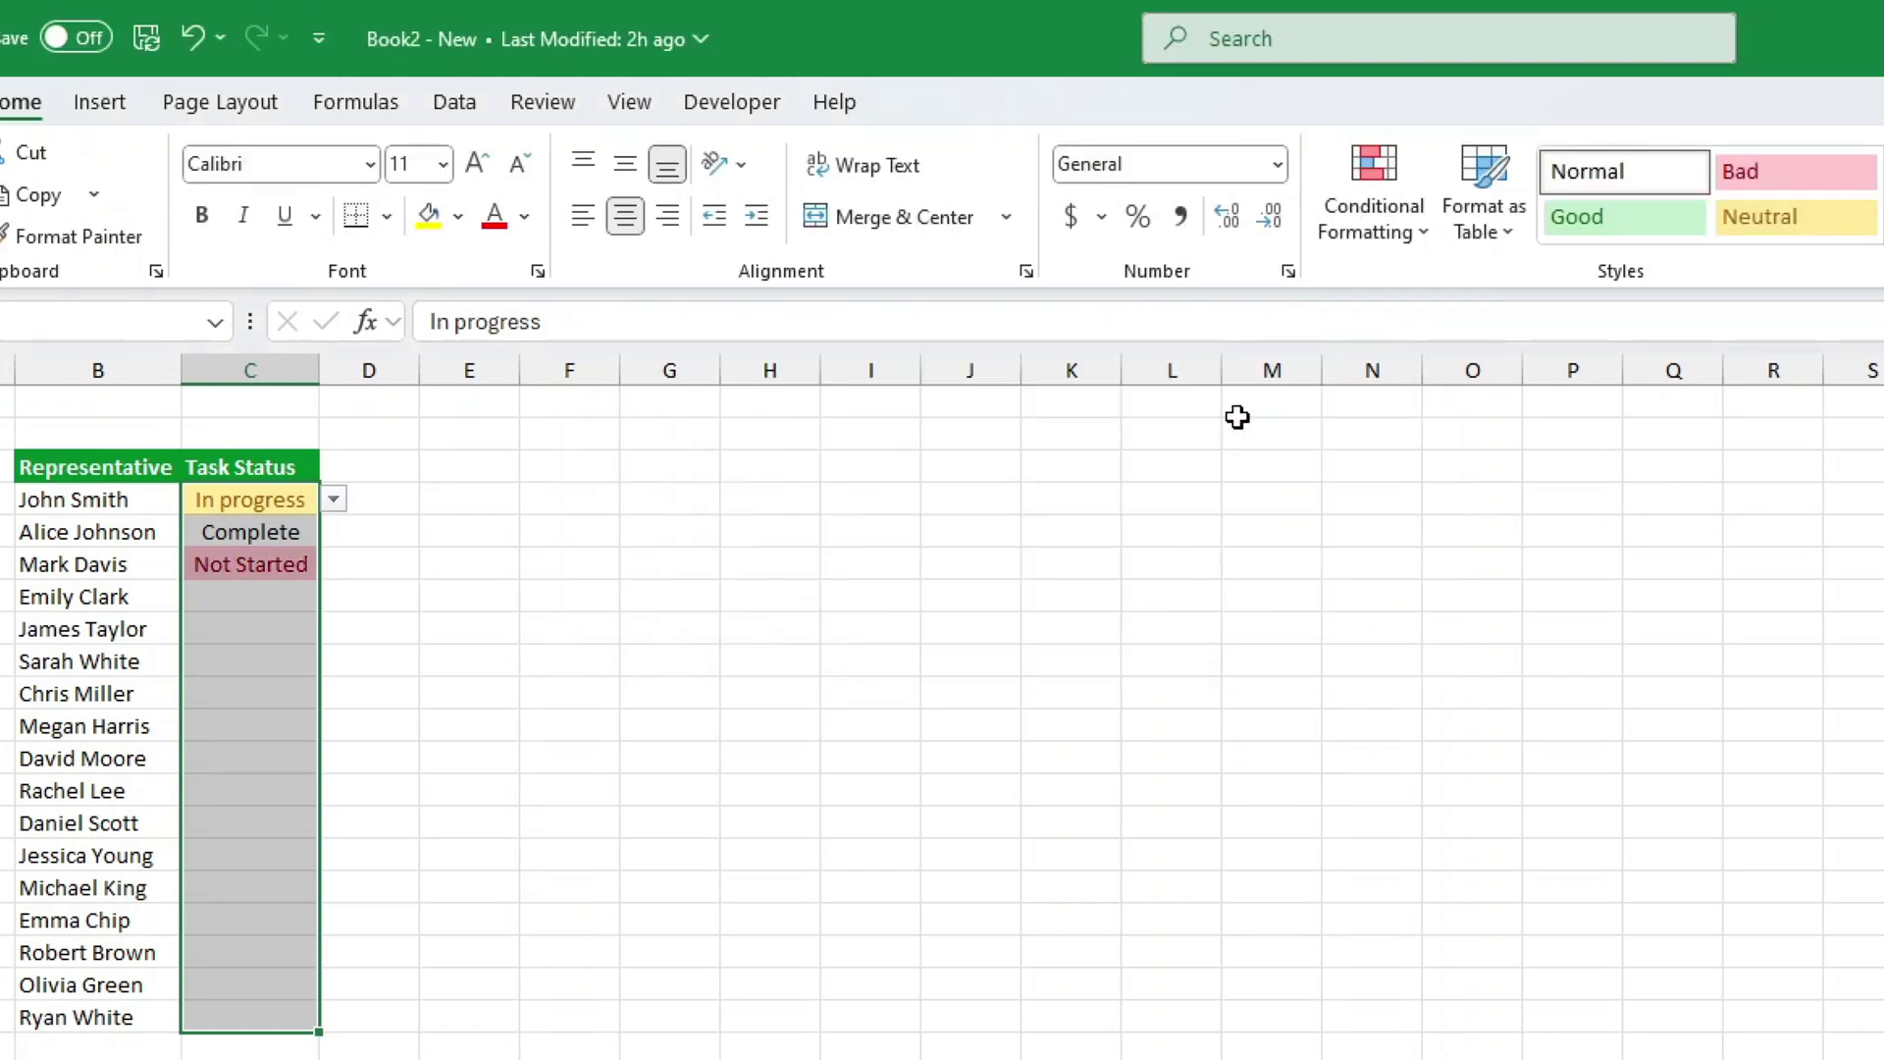
# Step: Add an Equal To rule colouring Complete cells green fill with dark green text
pyautogui.click(1375, 218)
pyautogui.moveTo(1386, 290)
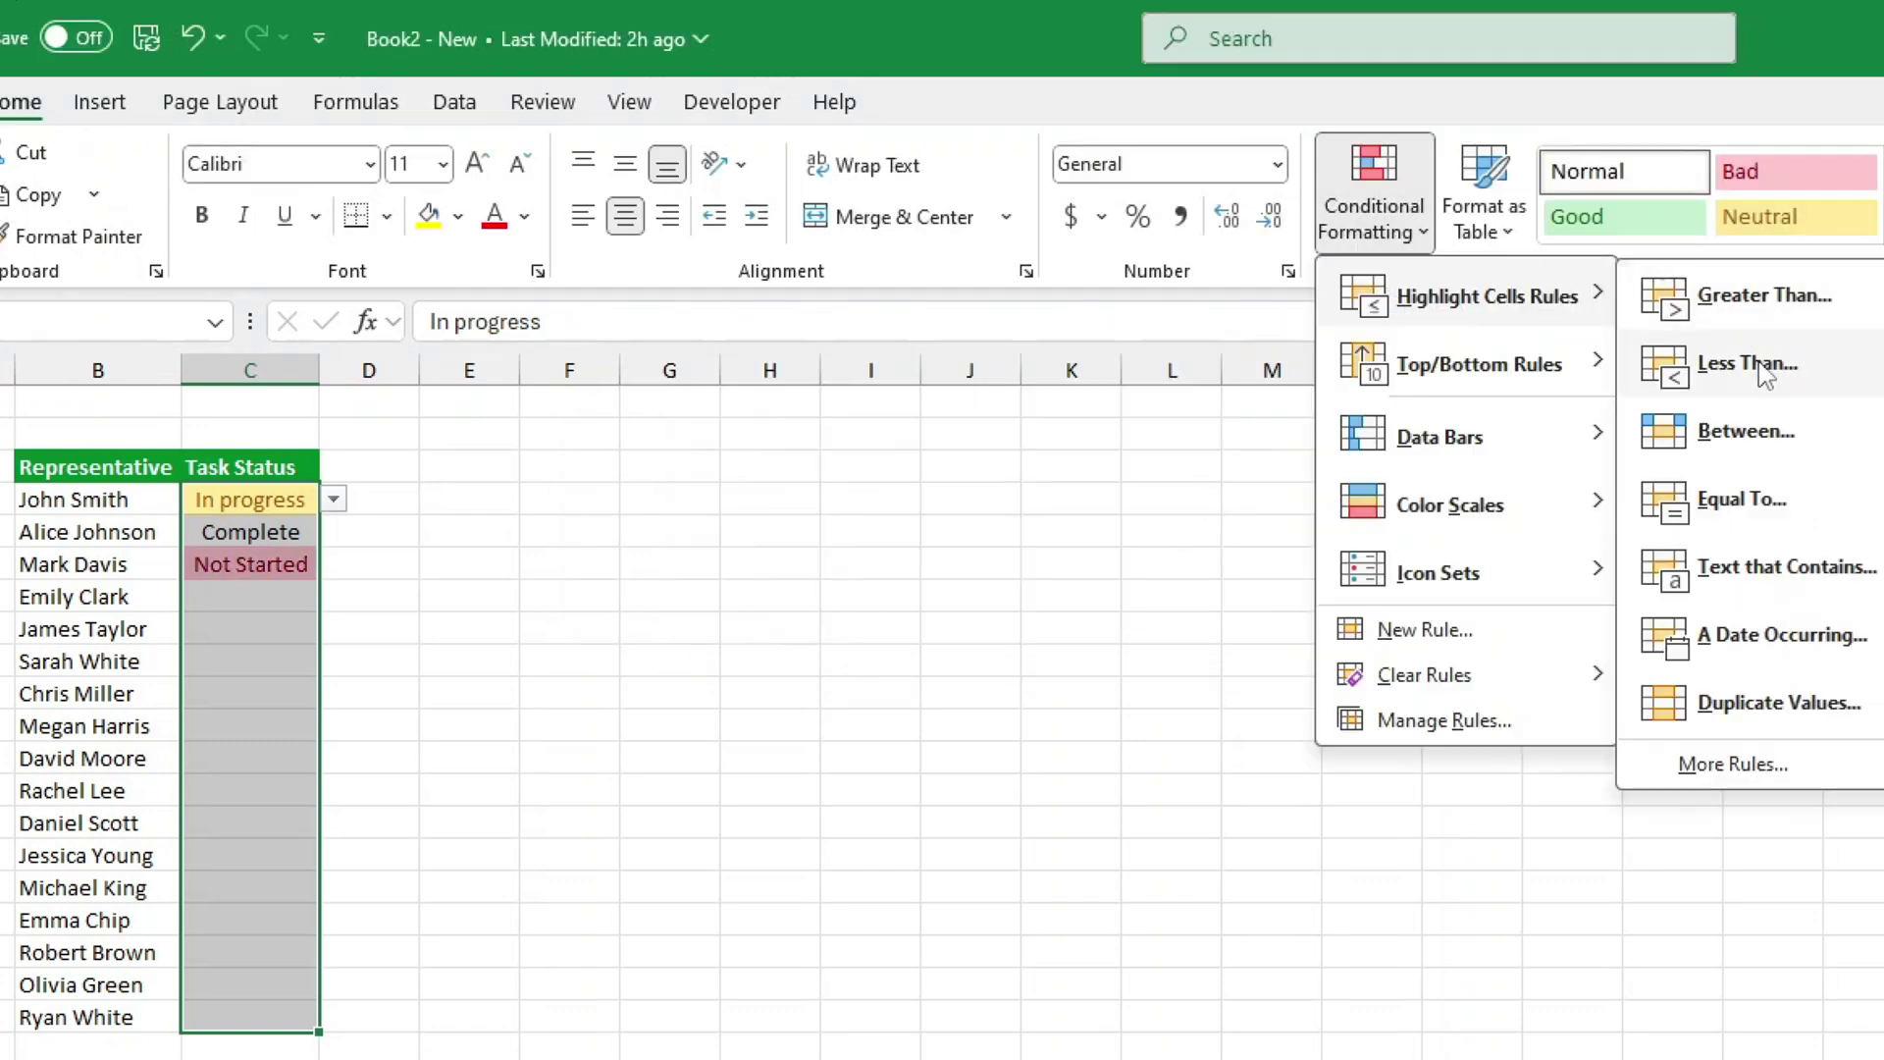
pyautogui.click(1774, 520)
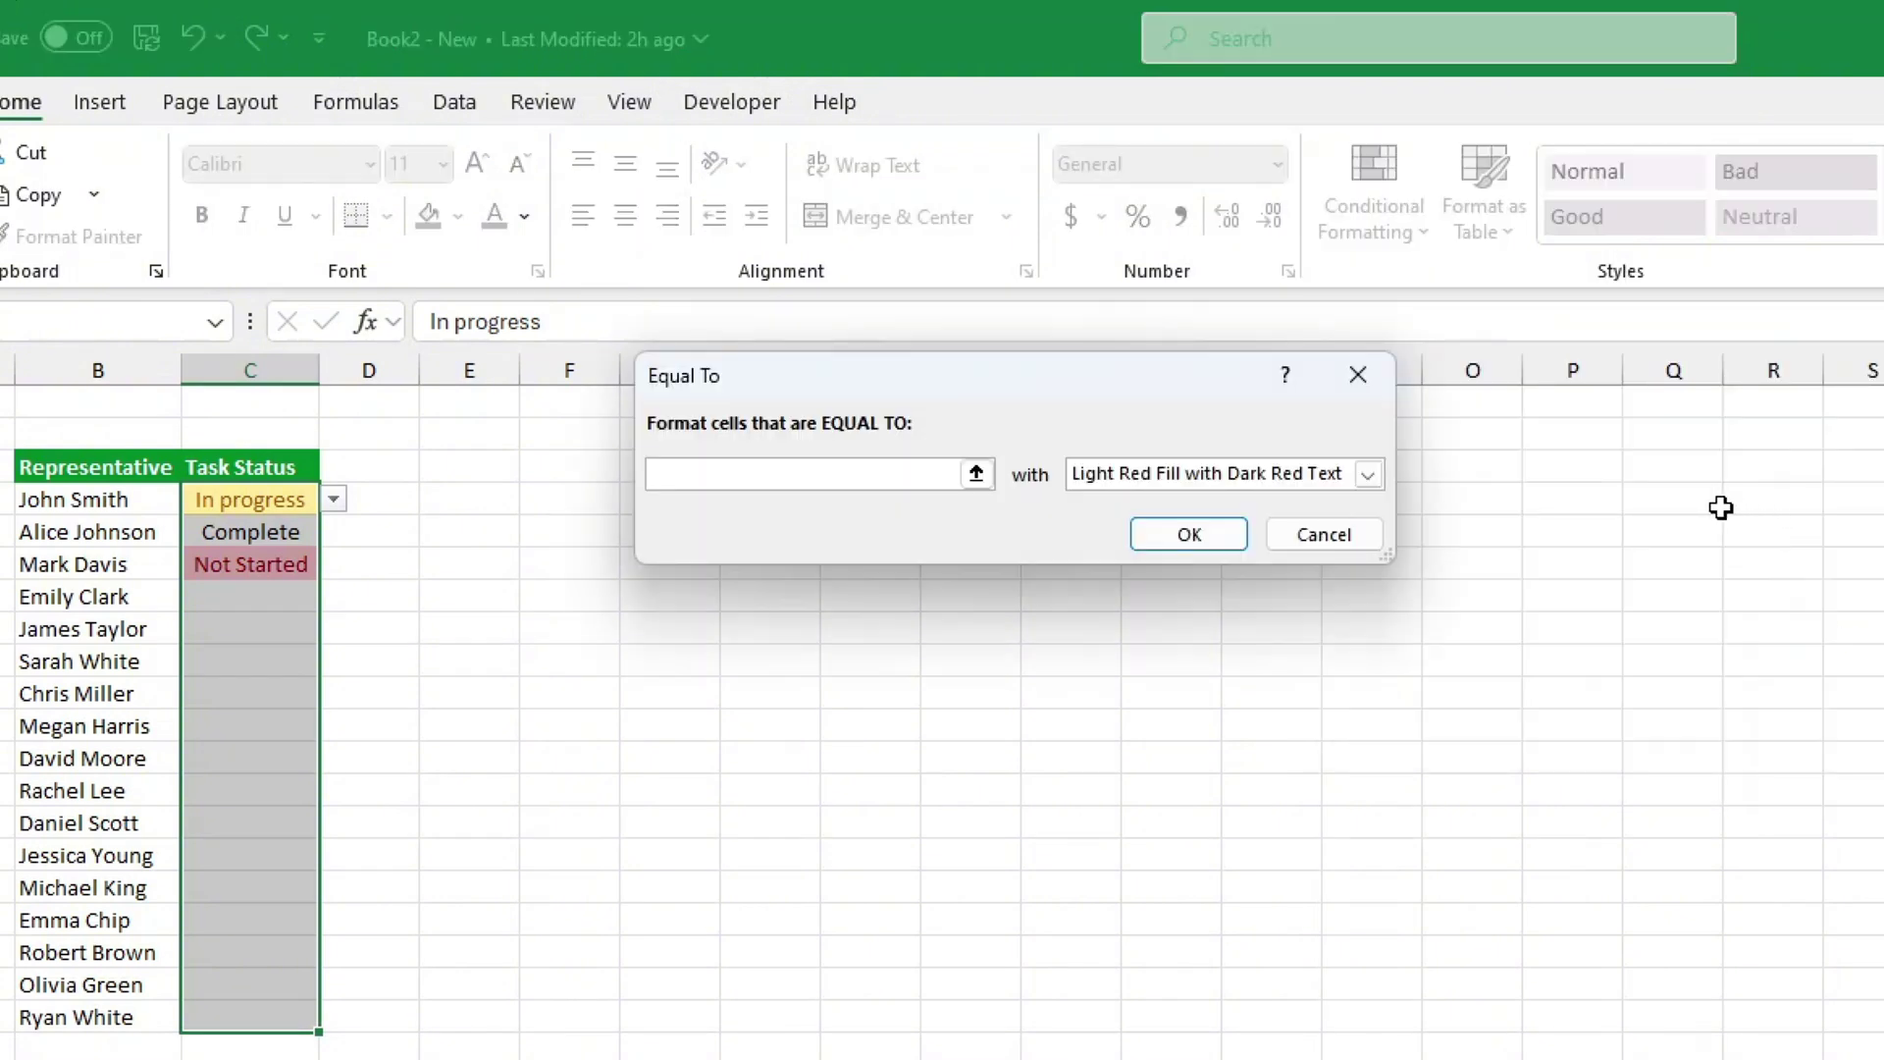
pyautogui.write('Complete')
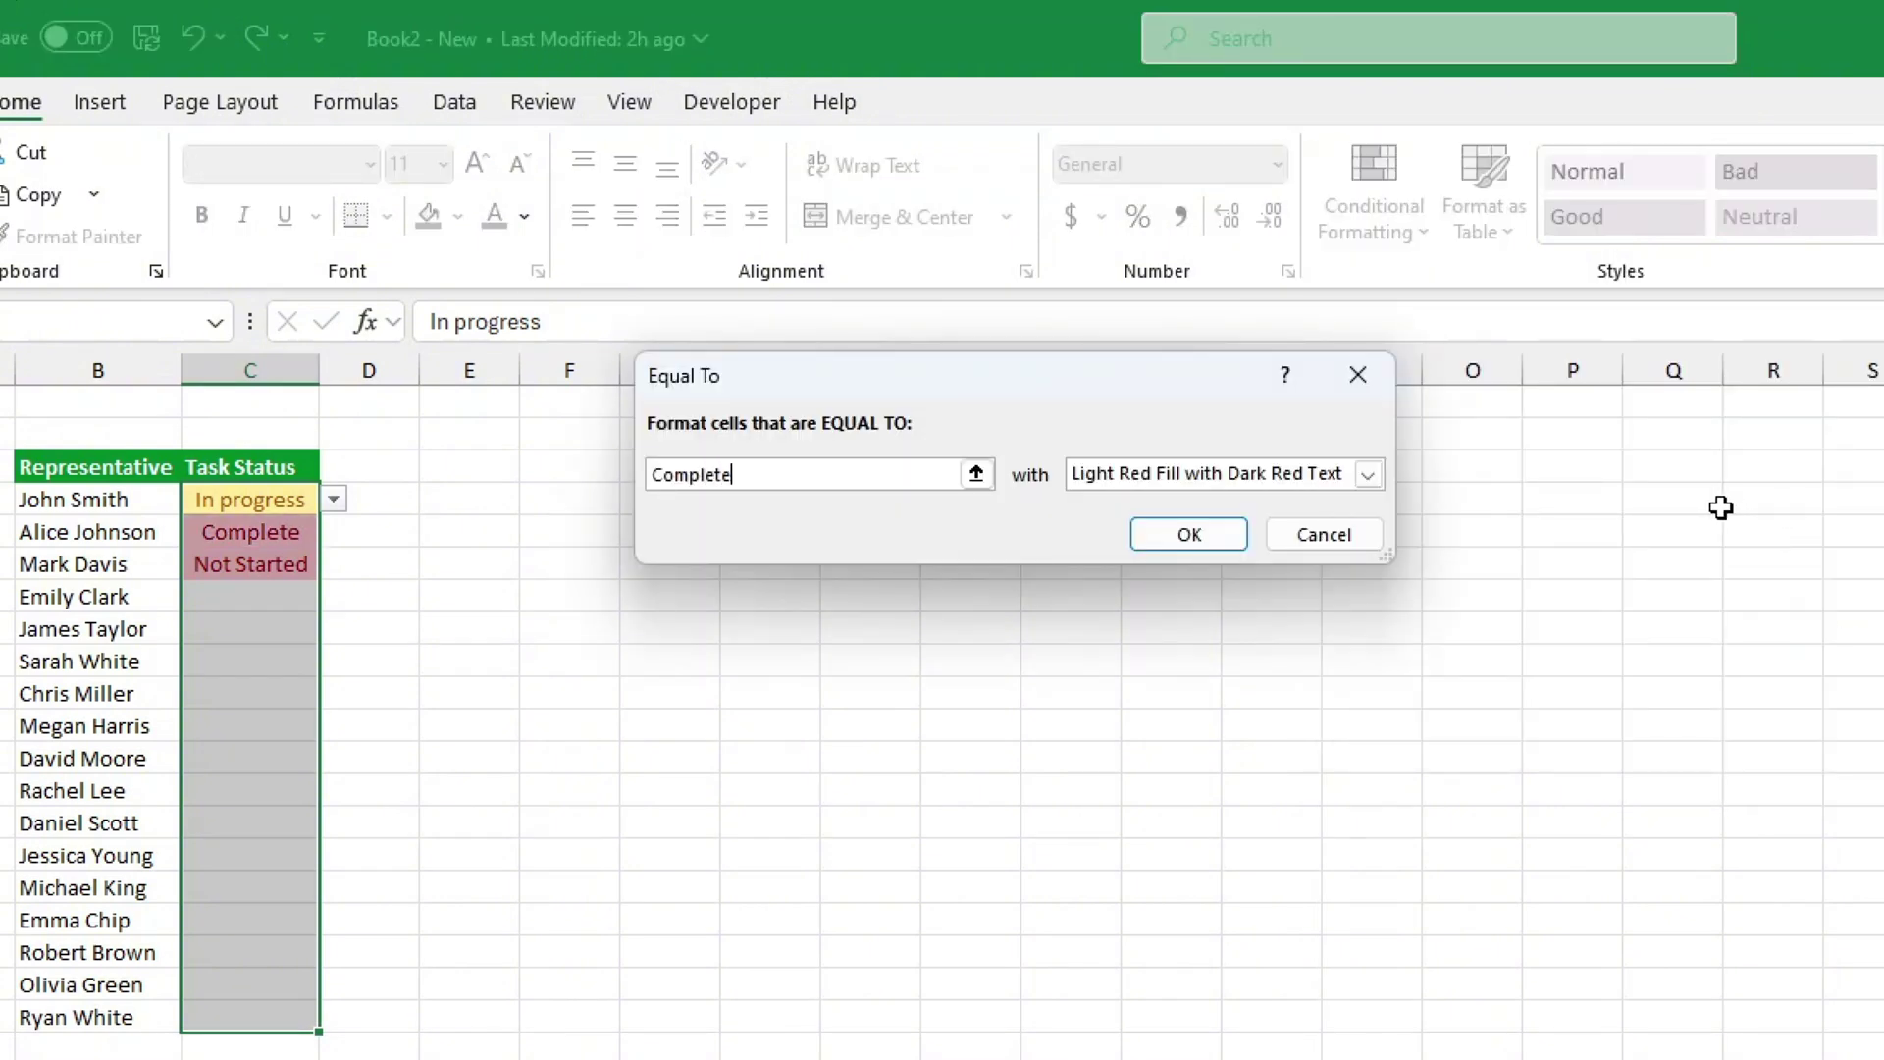
pyautogui.click(1208, 479)
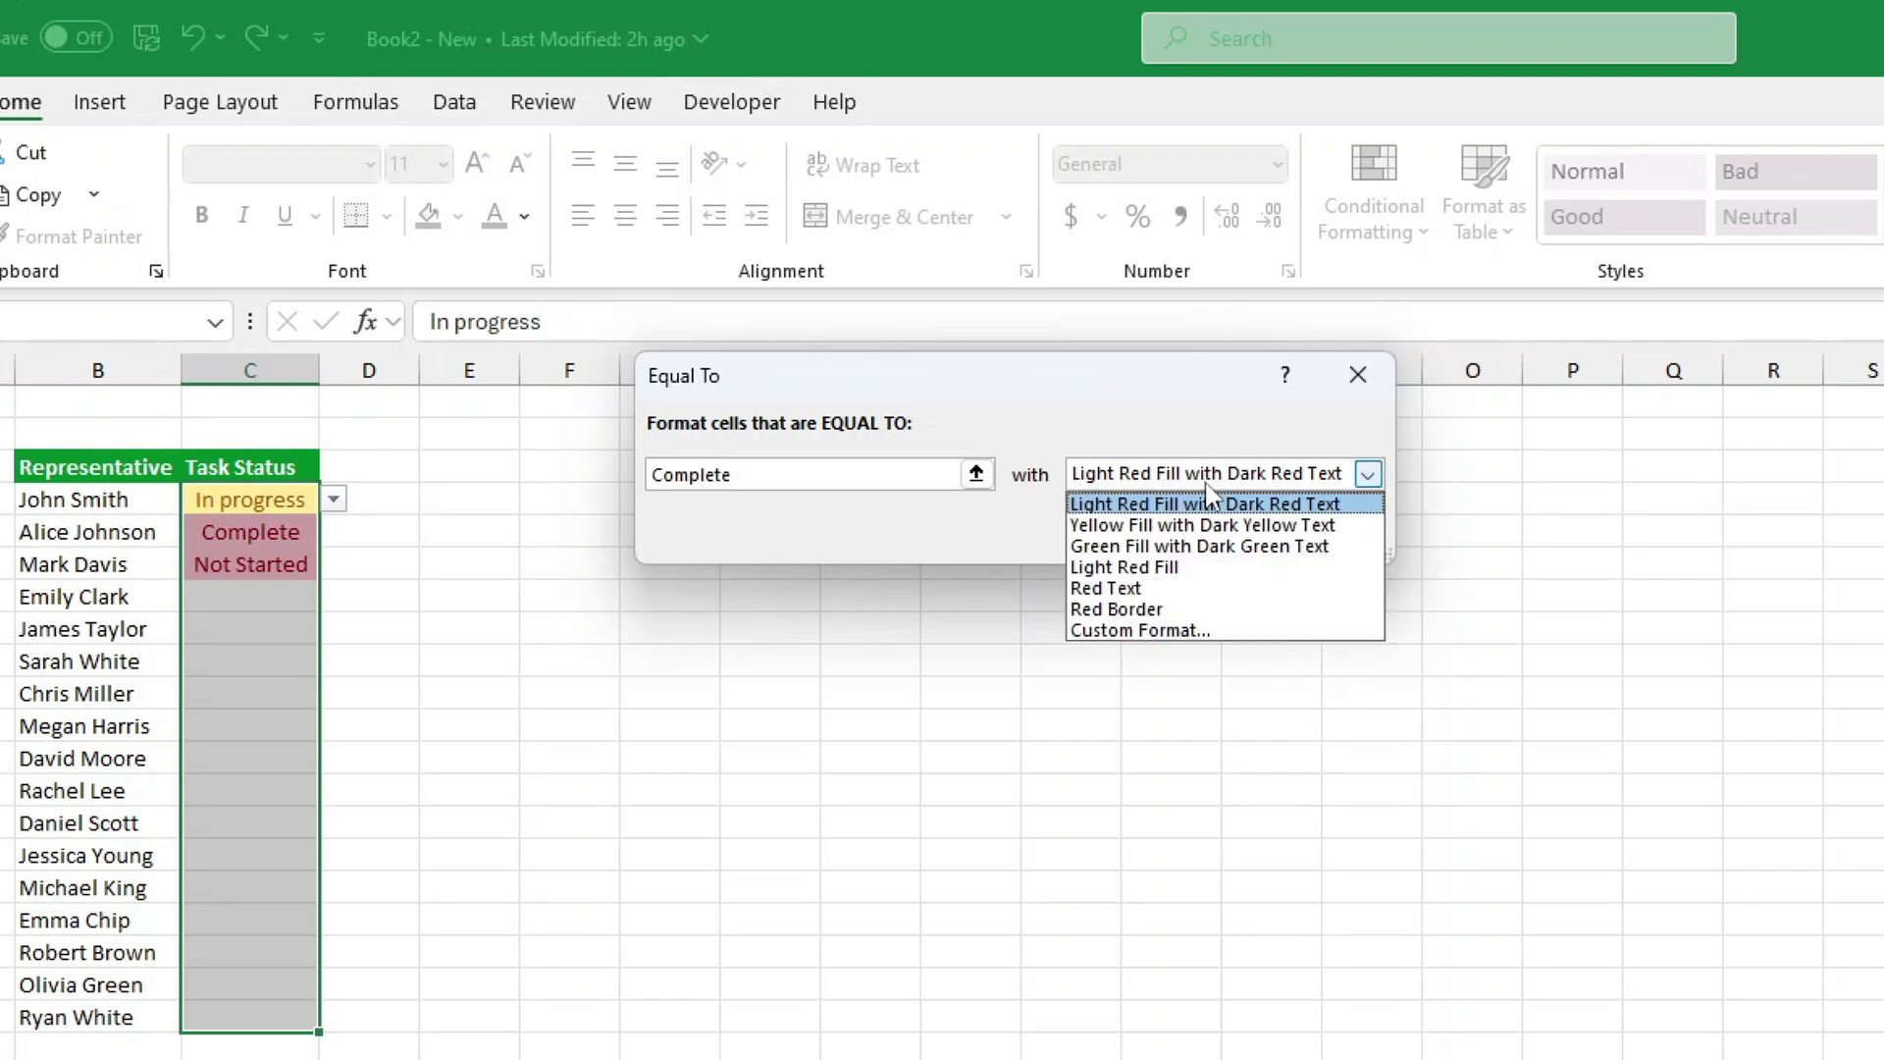
pyautogui.click(1197, 546)
pyautogui.click(1188, 535)
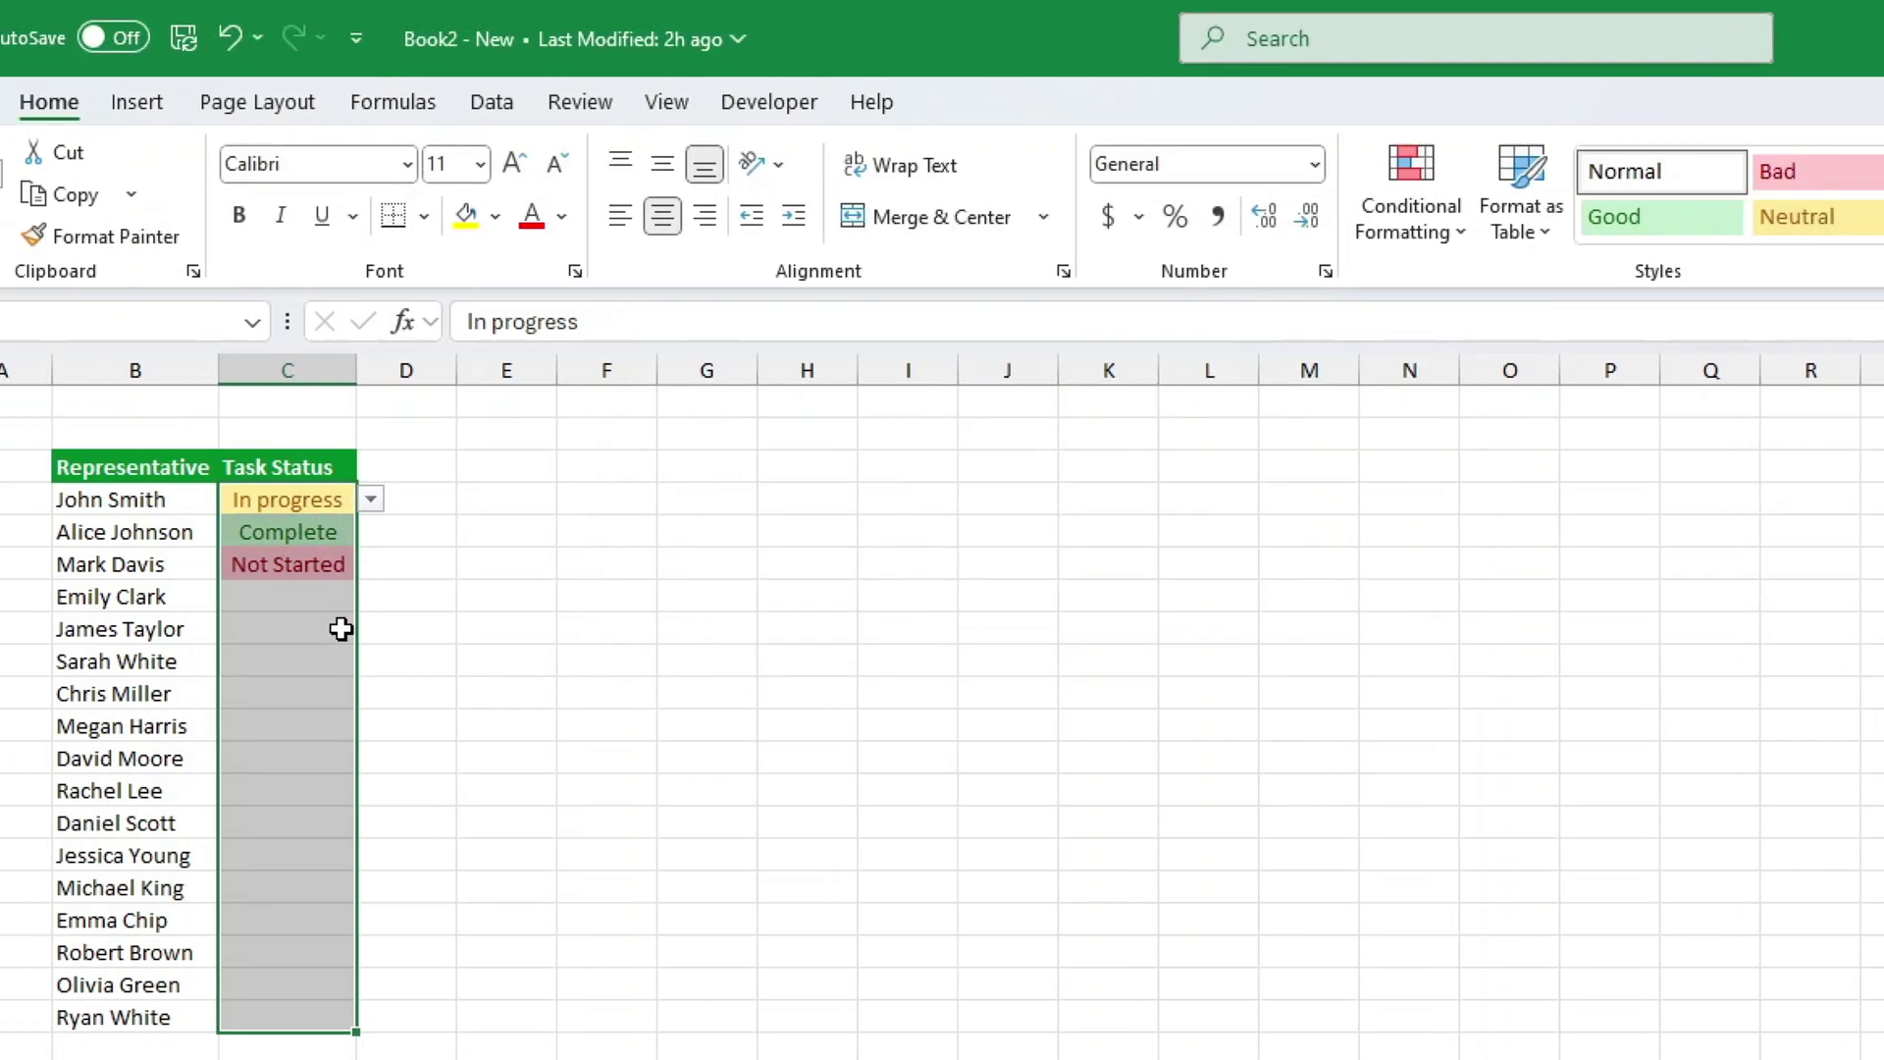
# Step: Set C7 to In progress, C8 to Not Started and C9 to In progress
pyautogui.click(280, 599)
pyautogui.click(460, 597)
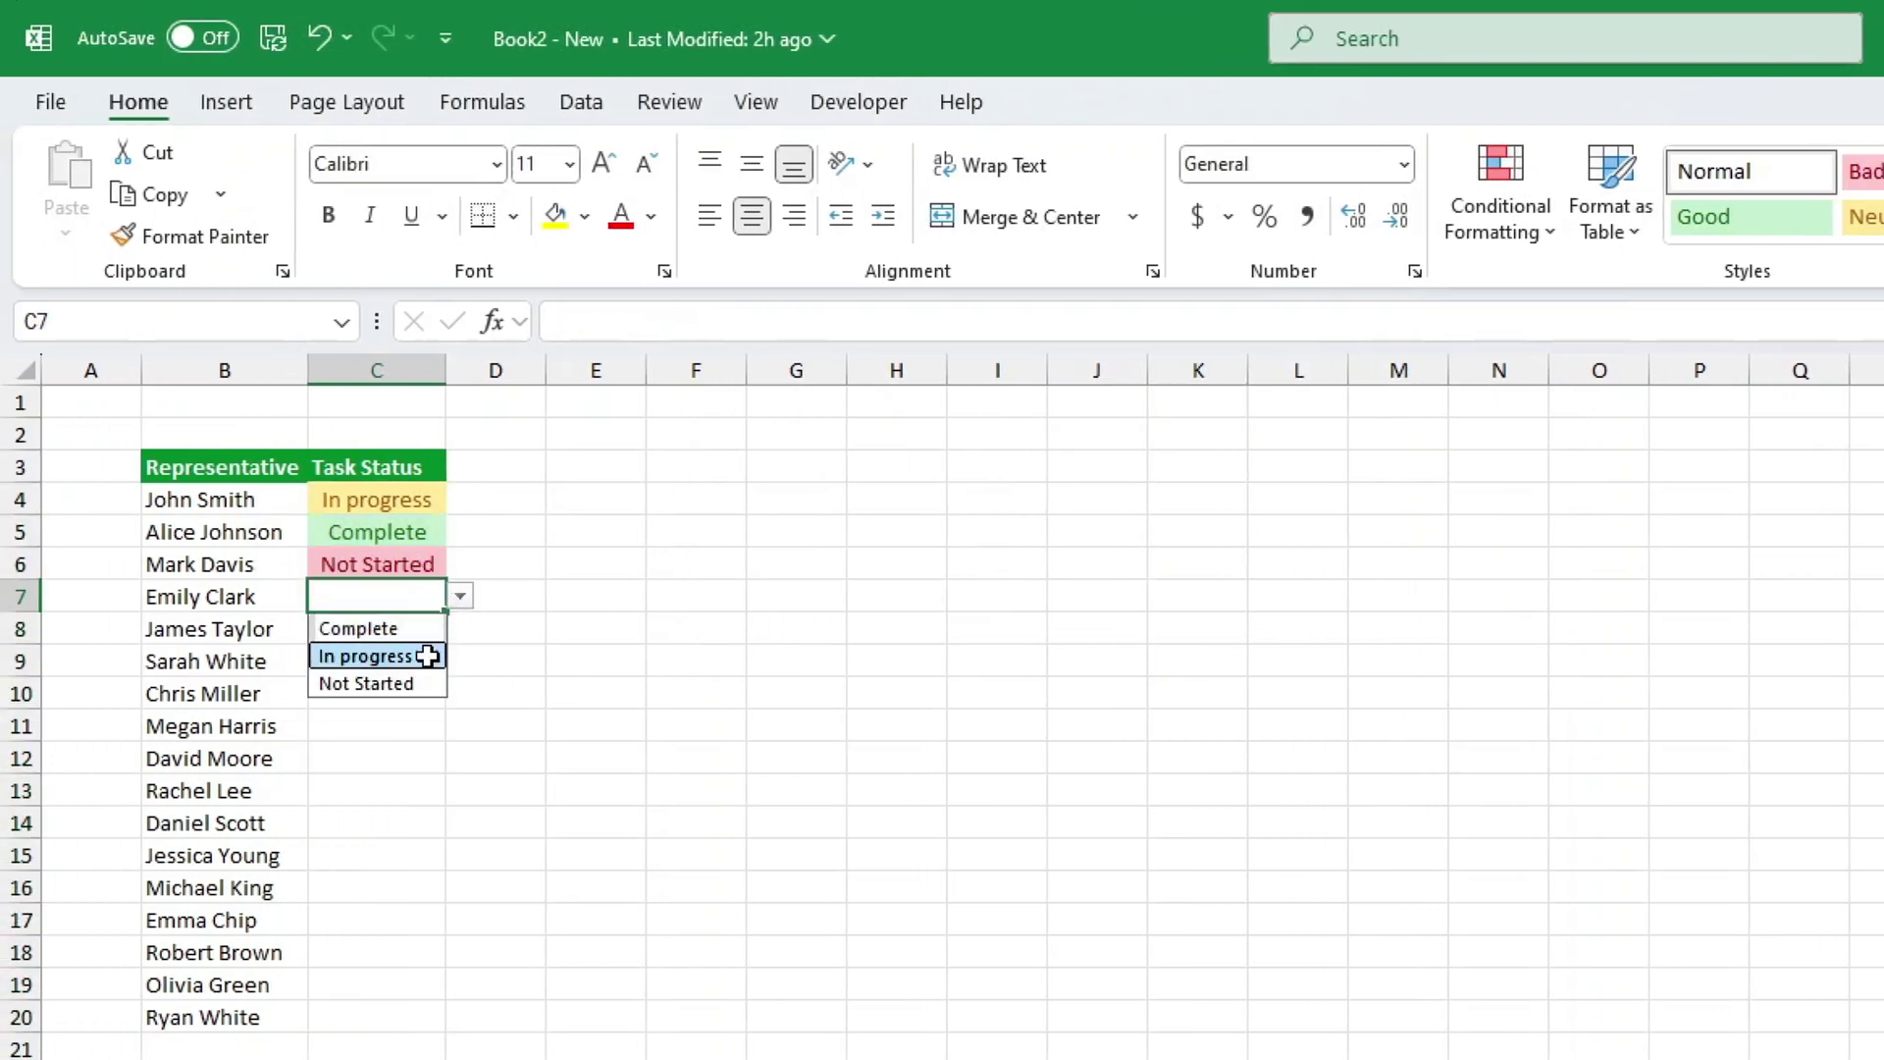
pyautogui.click(425, 657)
pyautogui.click(416, 631)
pyautogui.click(460, 629)
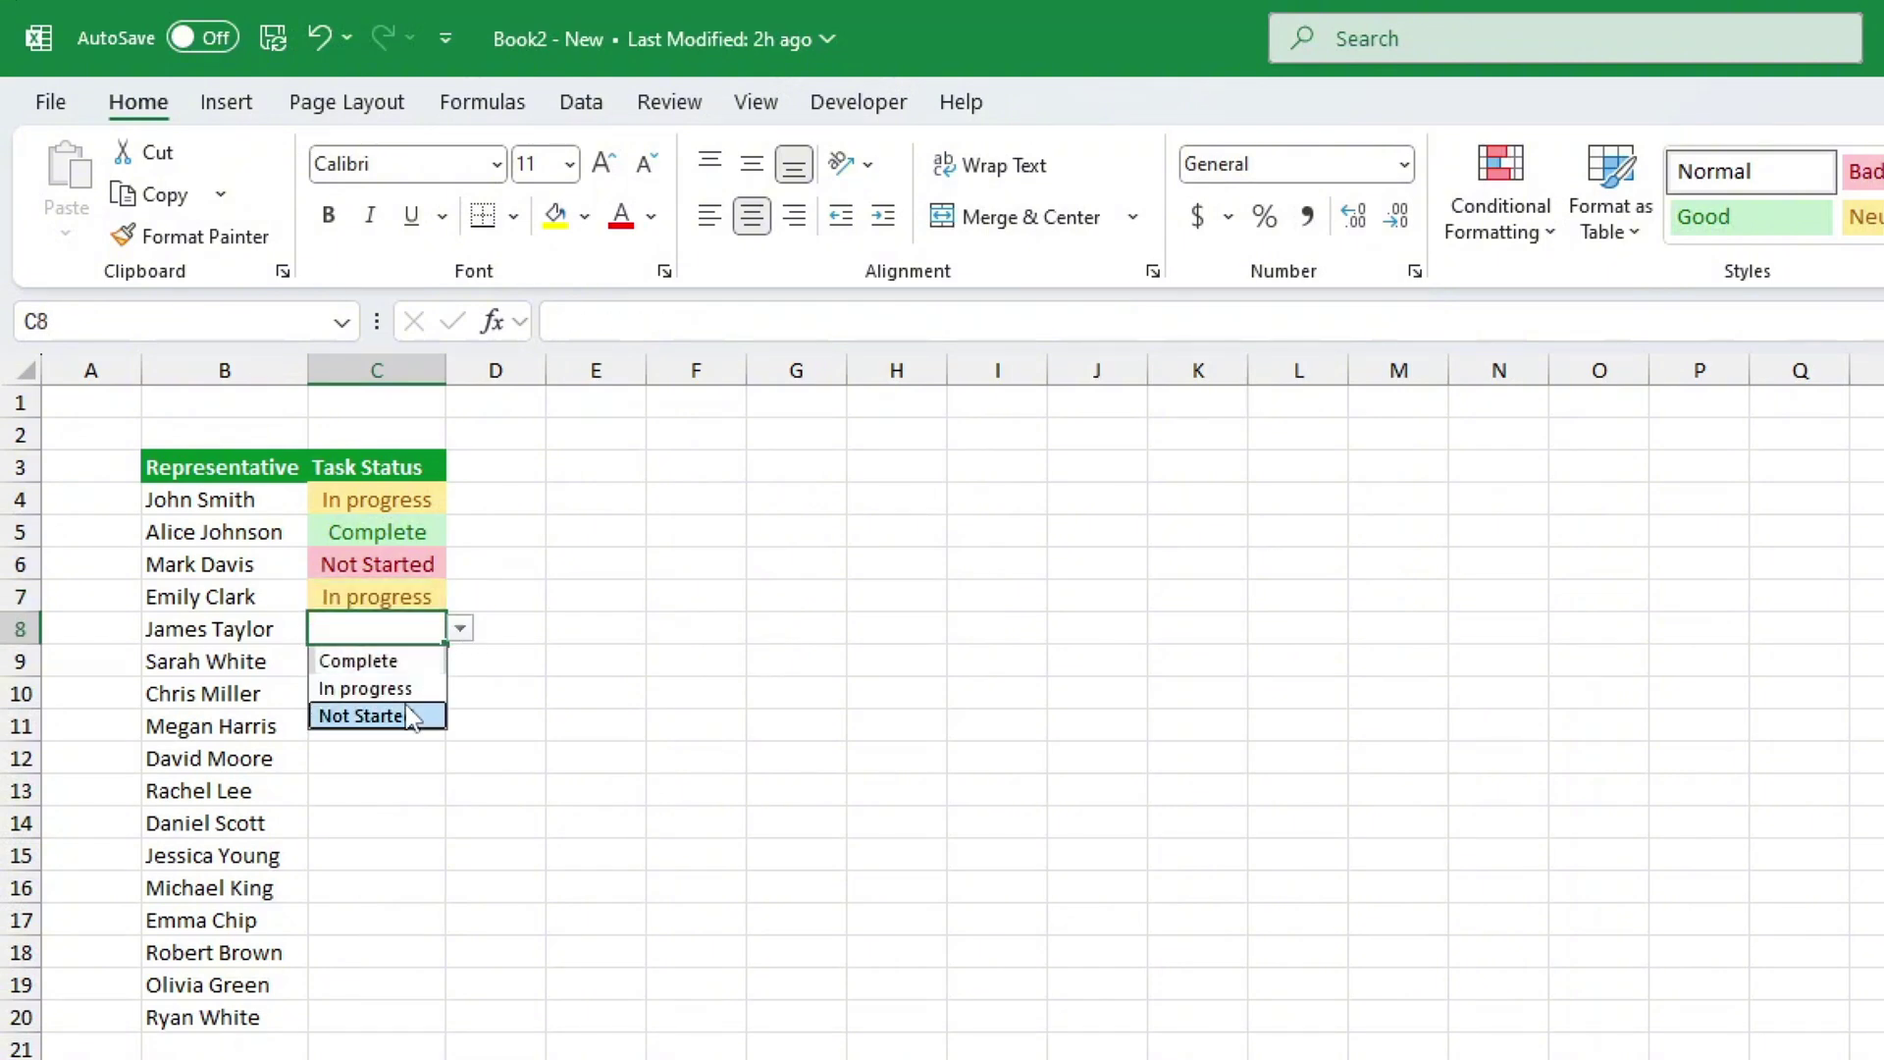
pyautogui.click(397, 715)
pyautogui.click(411, 671)
pyautogui.click(459, 661)
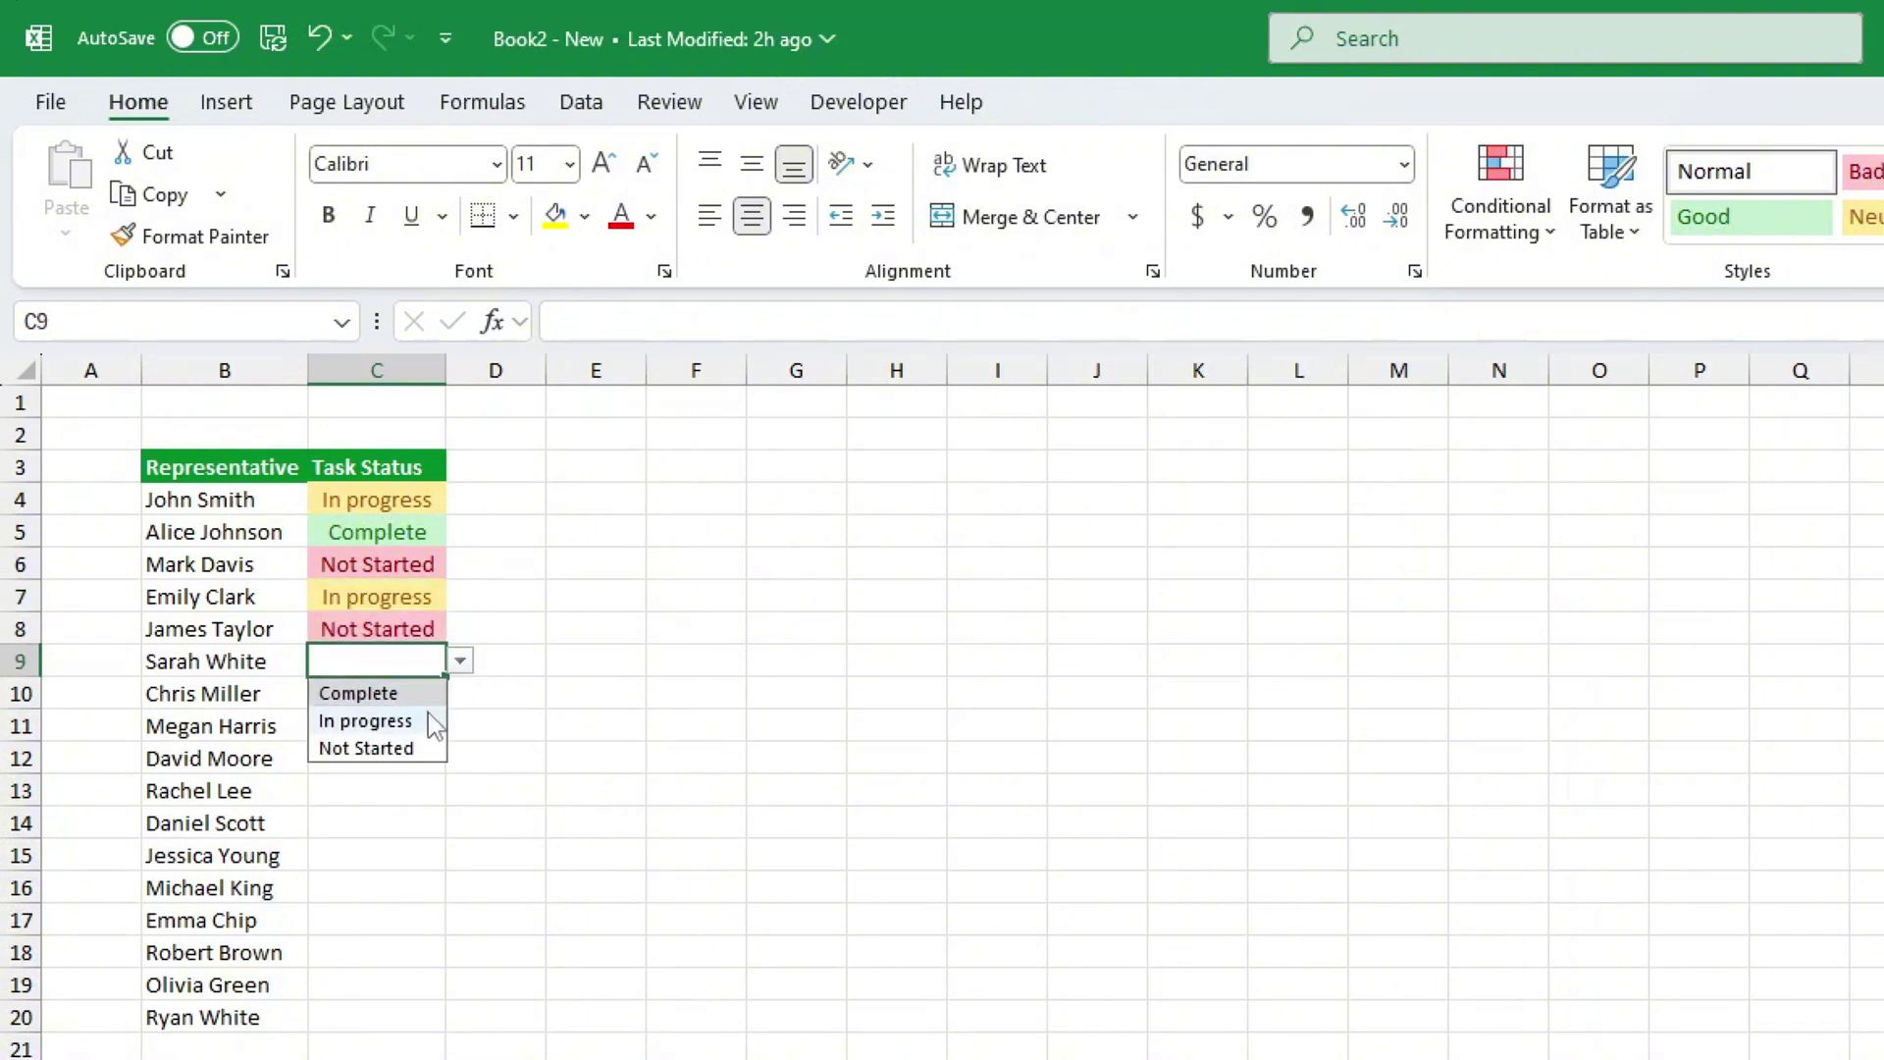
pyautogui.click(420, 721)
# Step: Set C10 to In progress and C11 to Complete
pyautogui.click(432, 694)
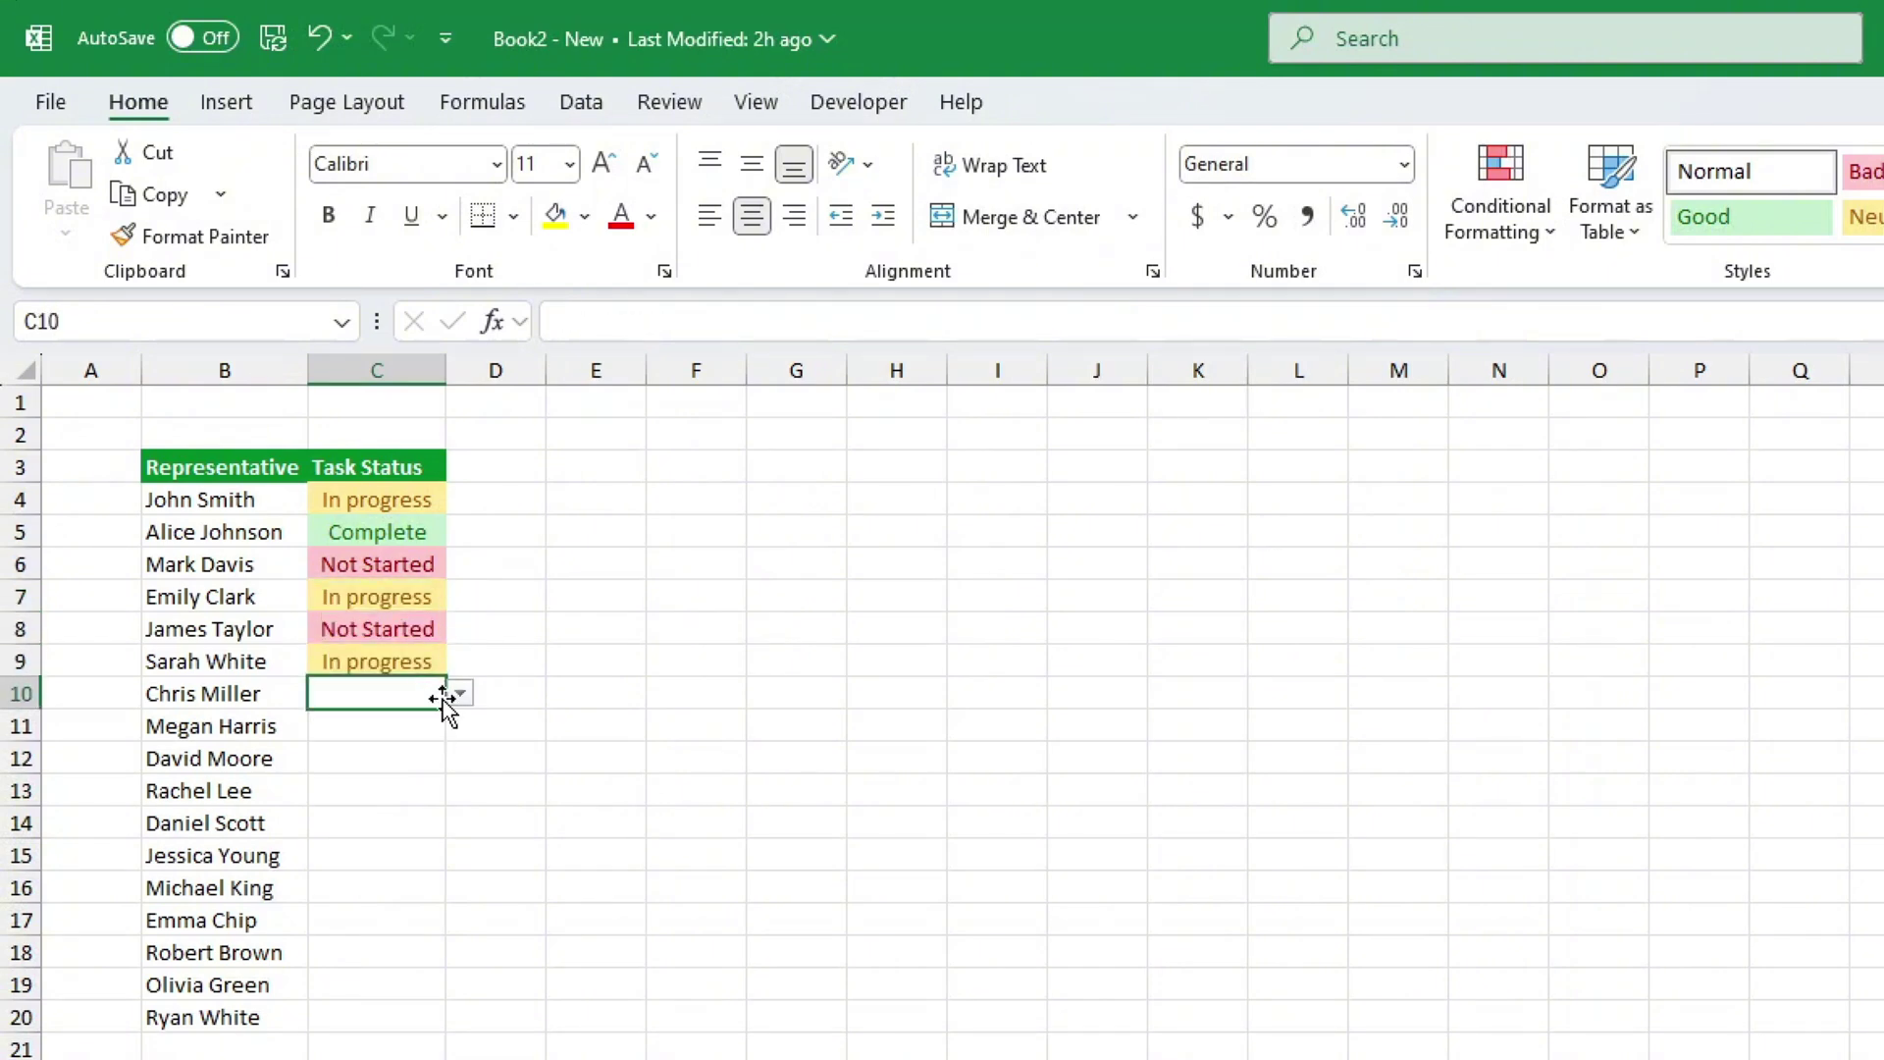
pyautogui.click(460, 693)
pyautogui.click(416, 752)
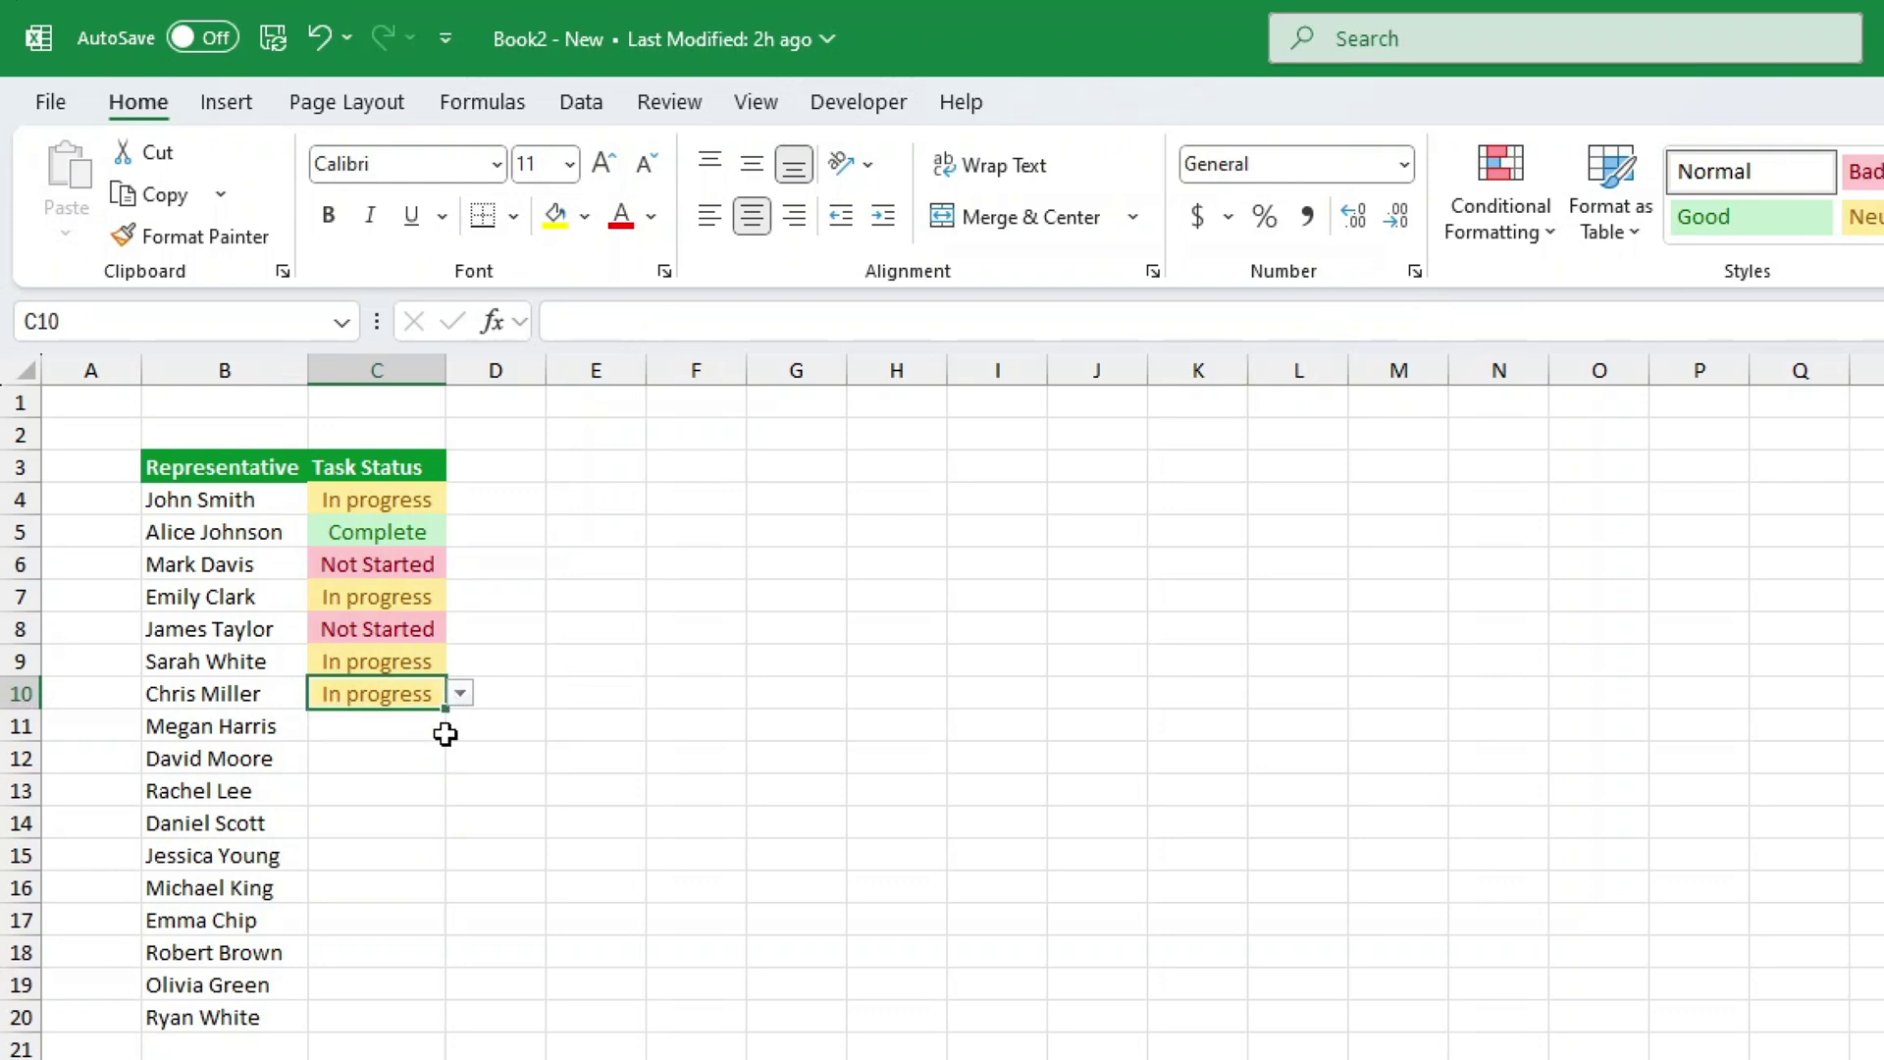
pyautogui.click(433, 727)
pyautogui.click(459, 726)
pyautogui.click(416, 760)
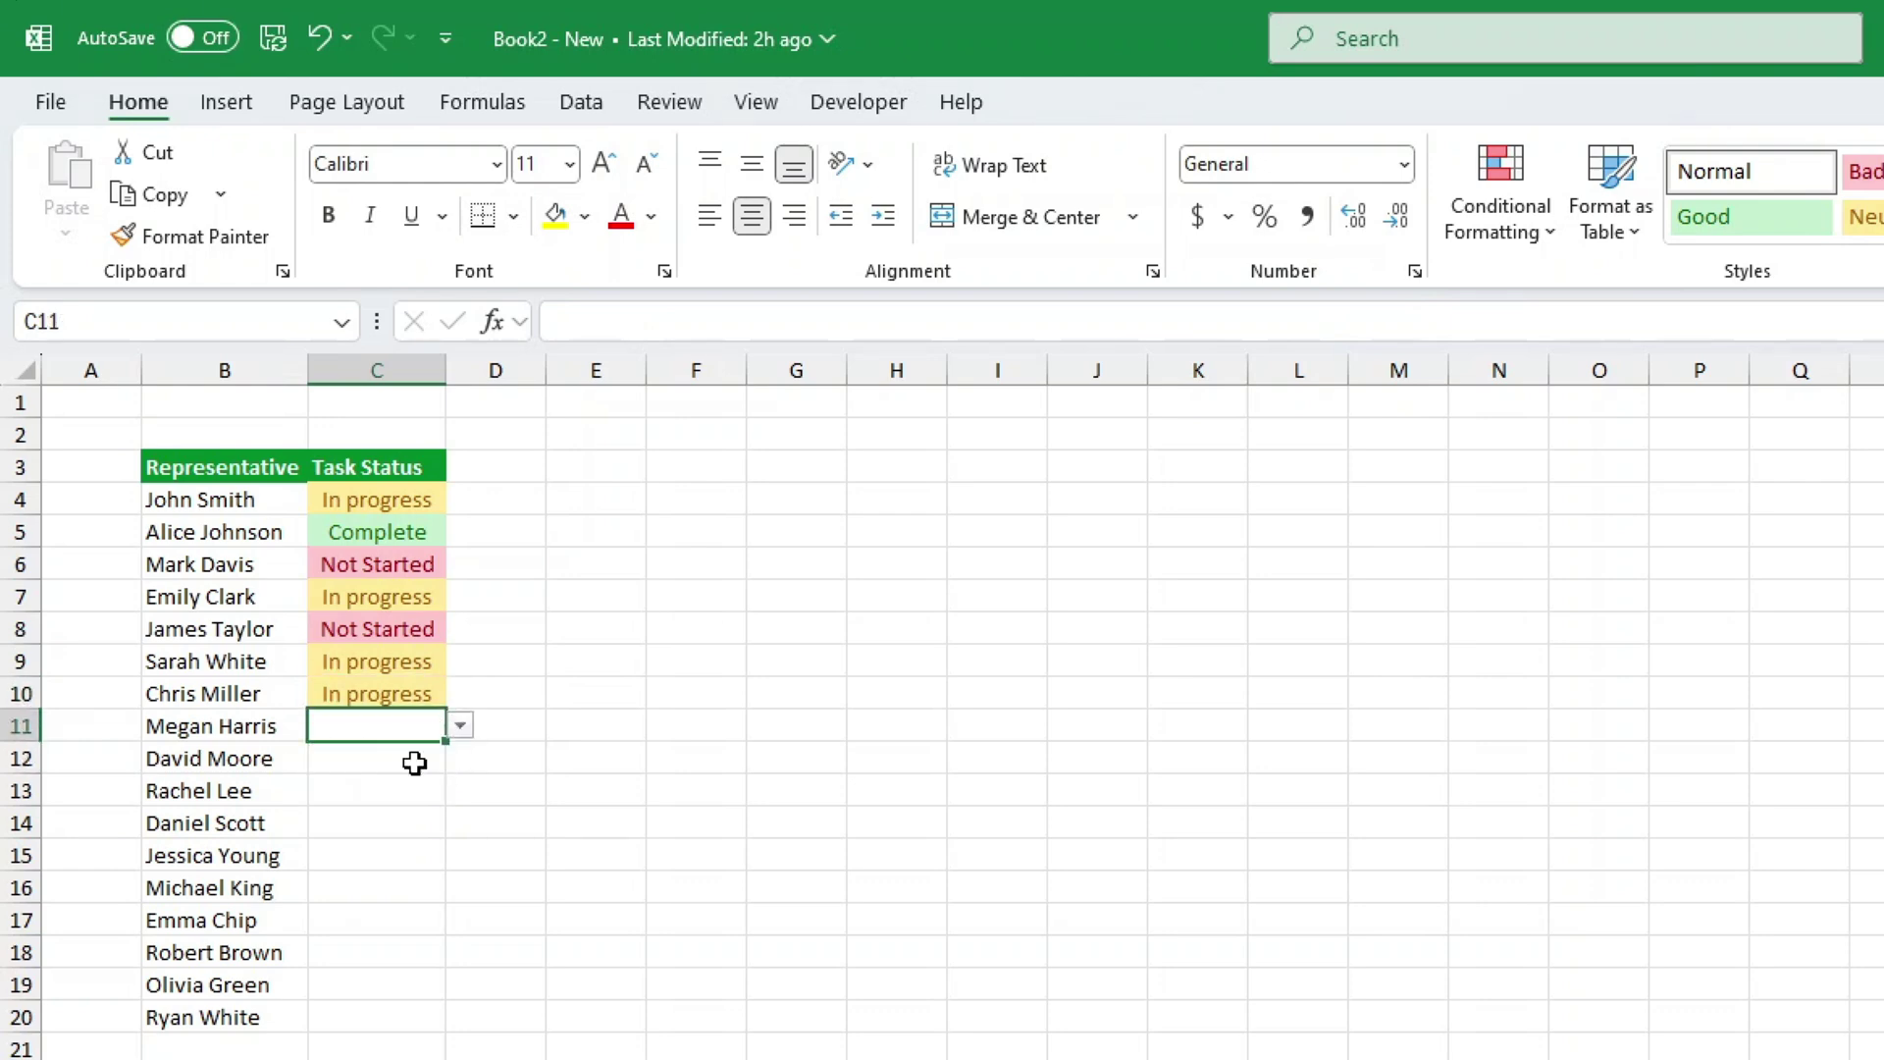
pyautogui.click(416, 771)
pyautogui.click(461, 759)
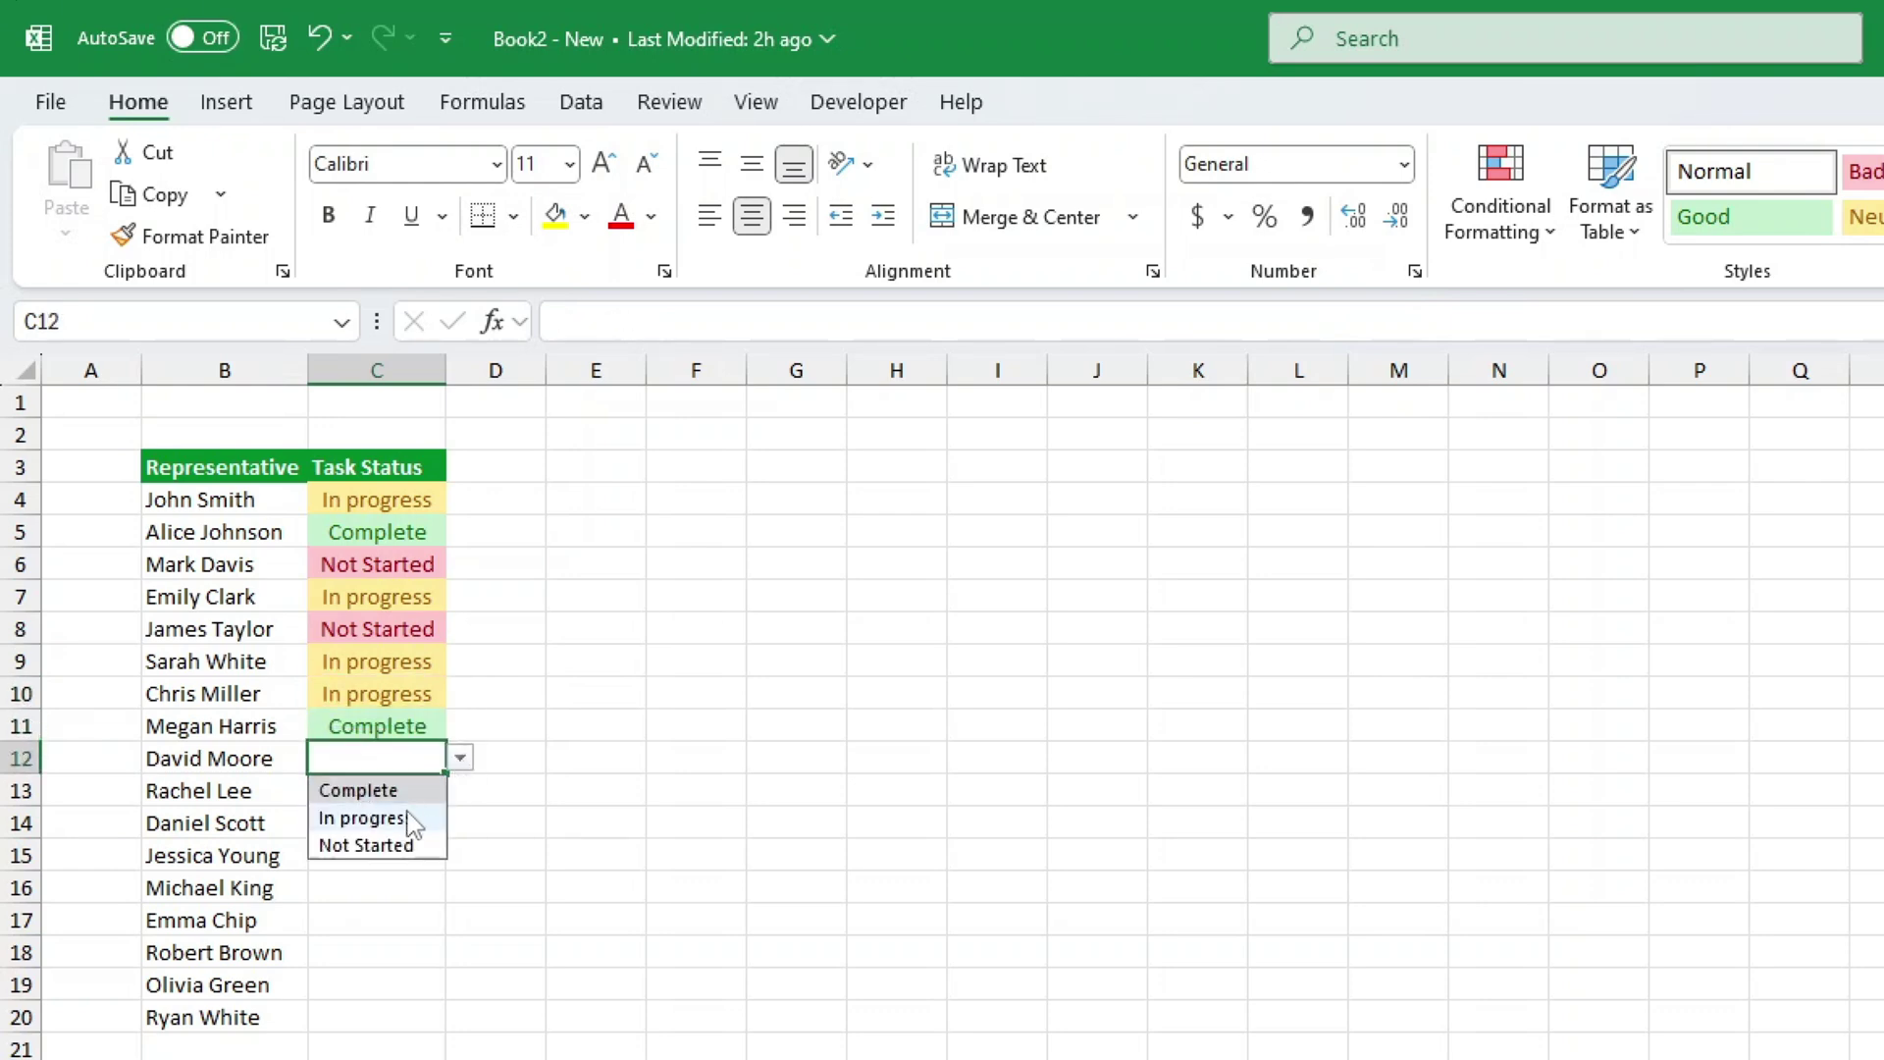